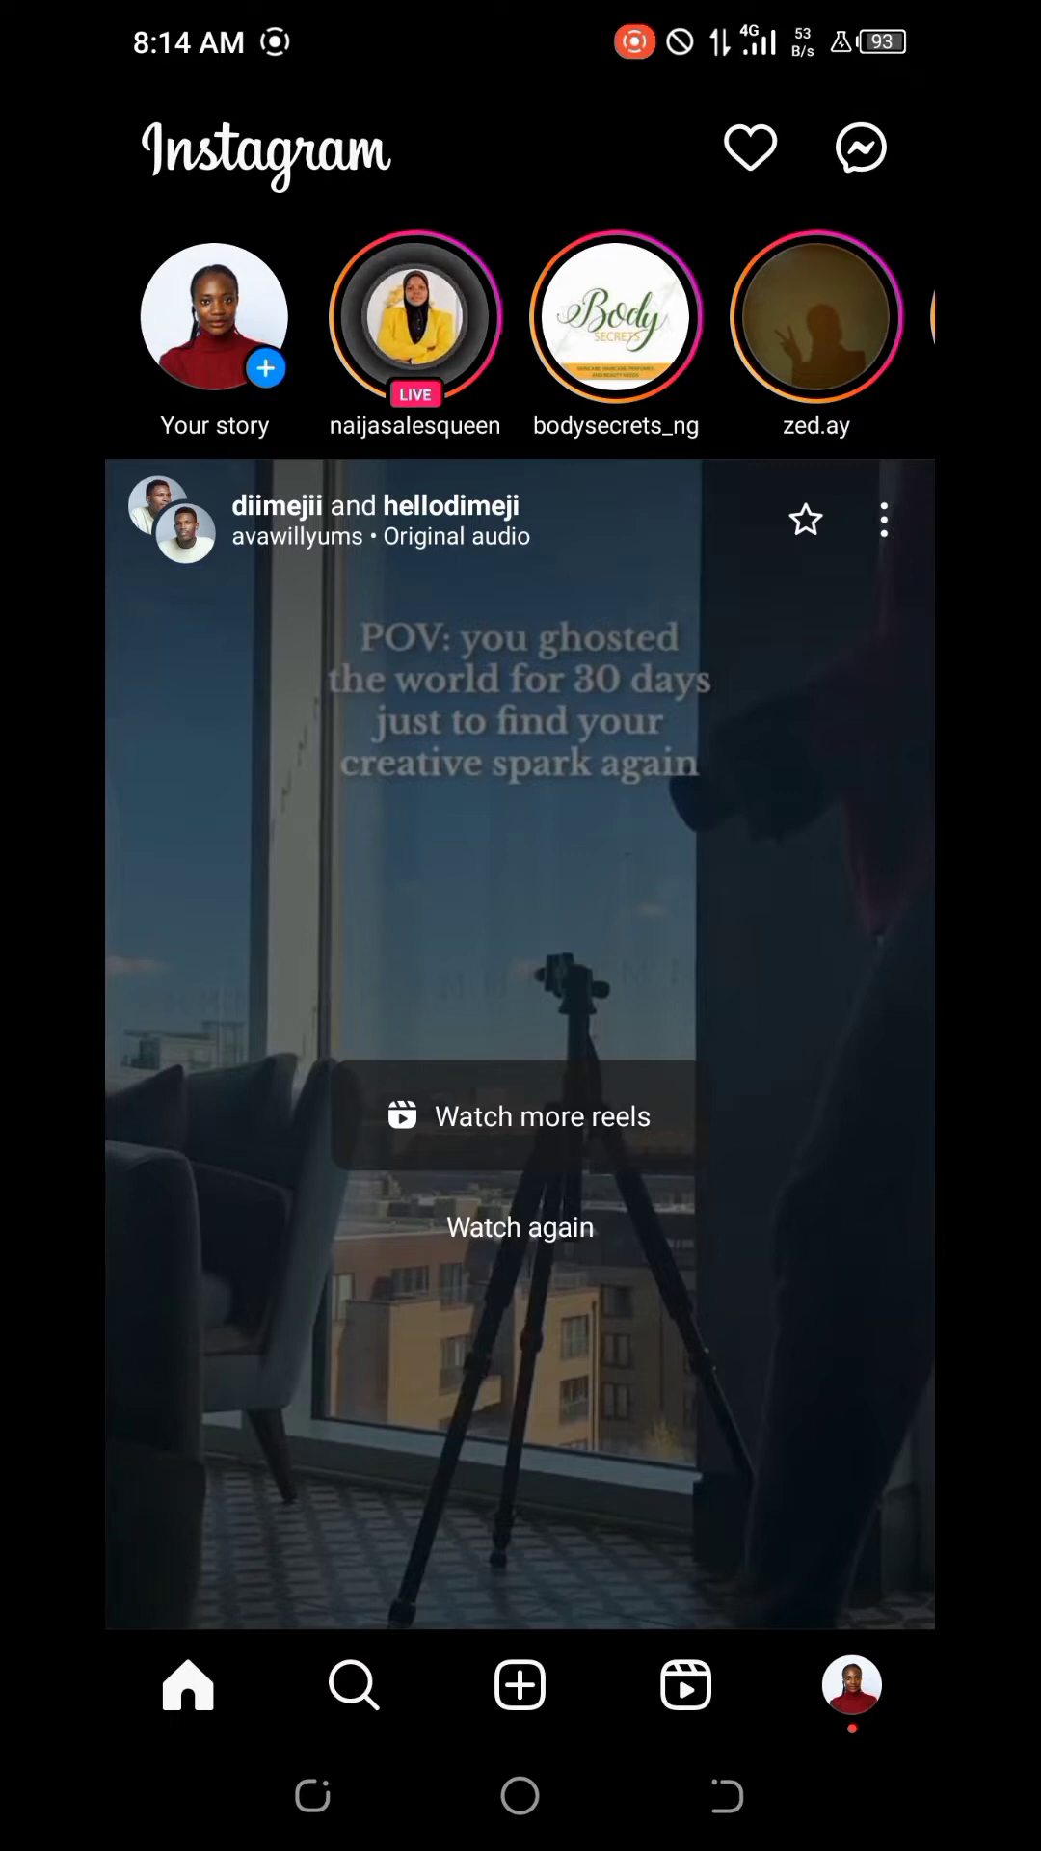
# - Go to the own profile and bring up the green-dress video post for boosting
pyautogui.click(851, 1684)
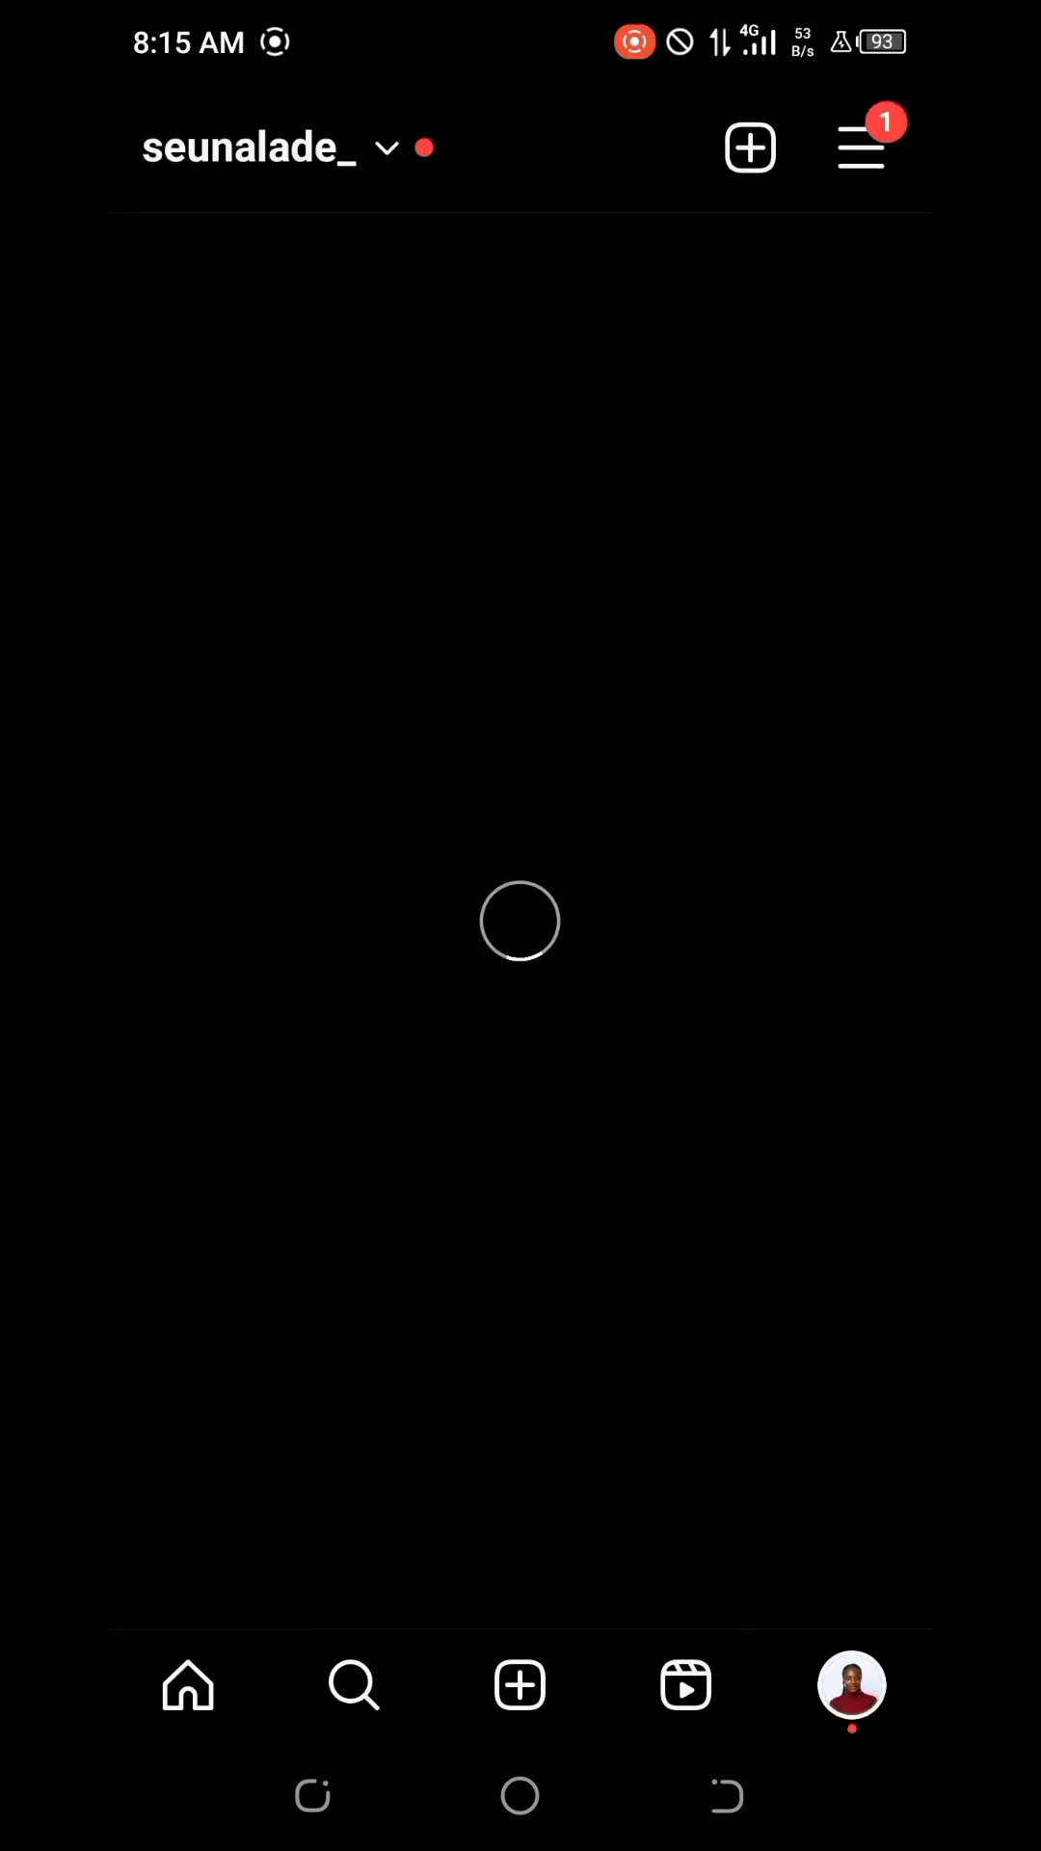
pyautogui.scroll(-5, 520, 926)
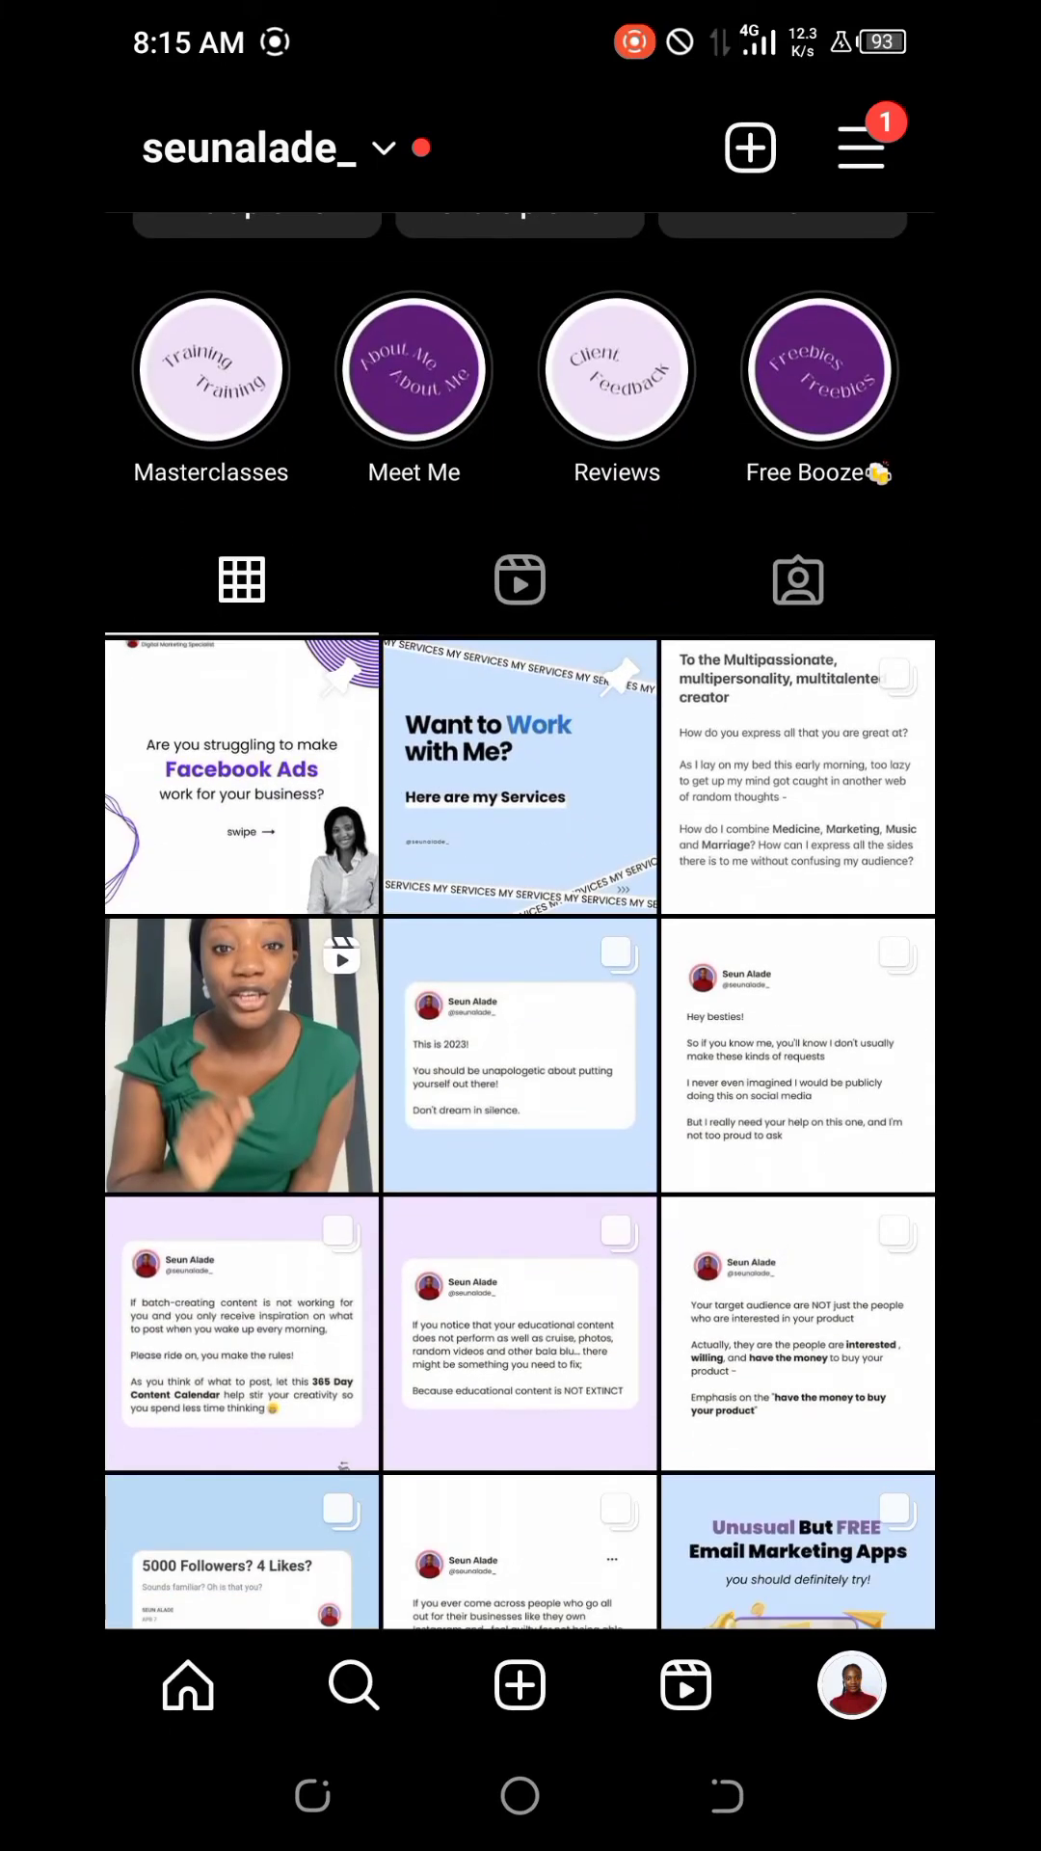
pyautogui.click(242, 1057)
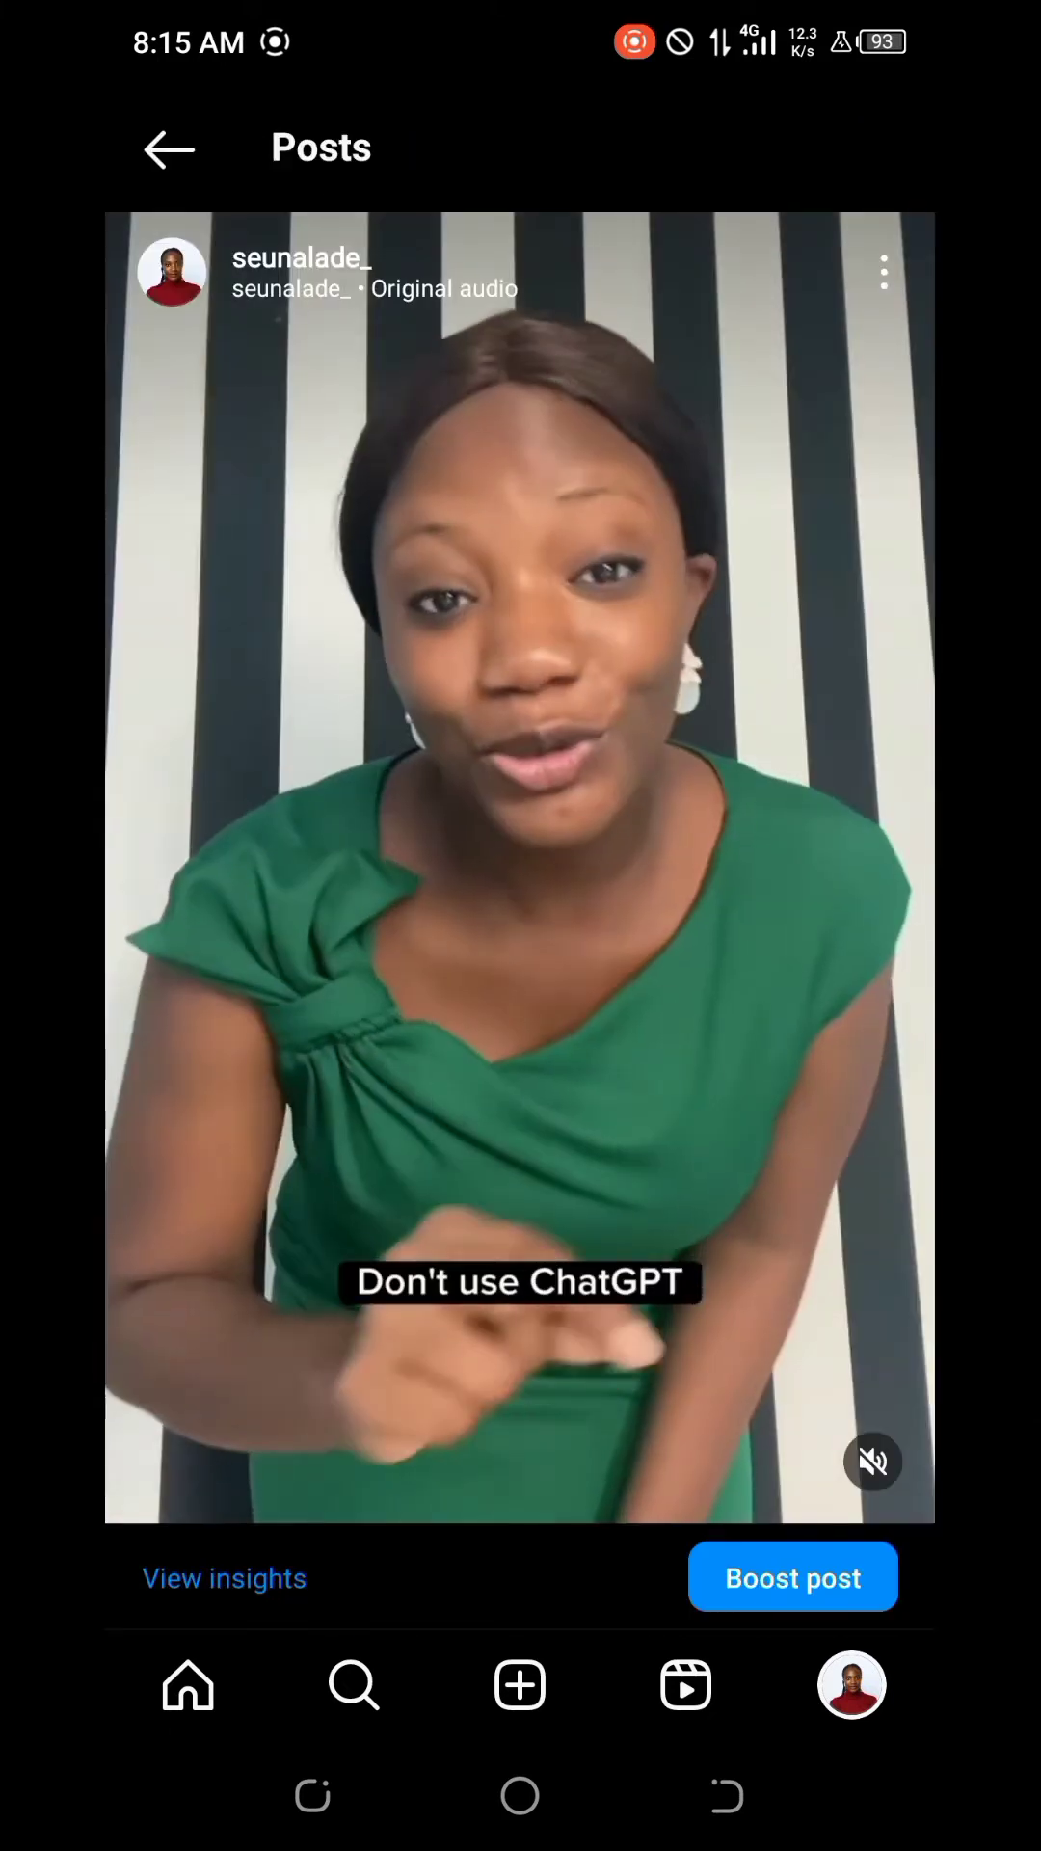
pyautogui.moveTo(589, 1428); pyautogui.dragTo(589, 1128)
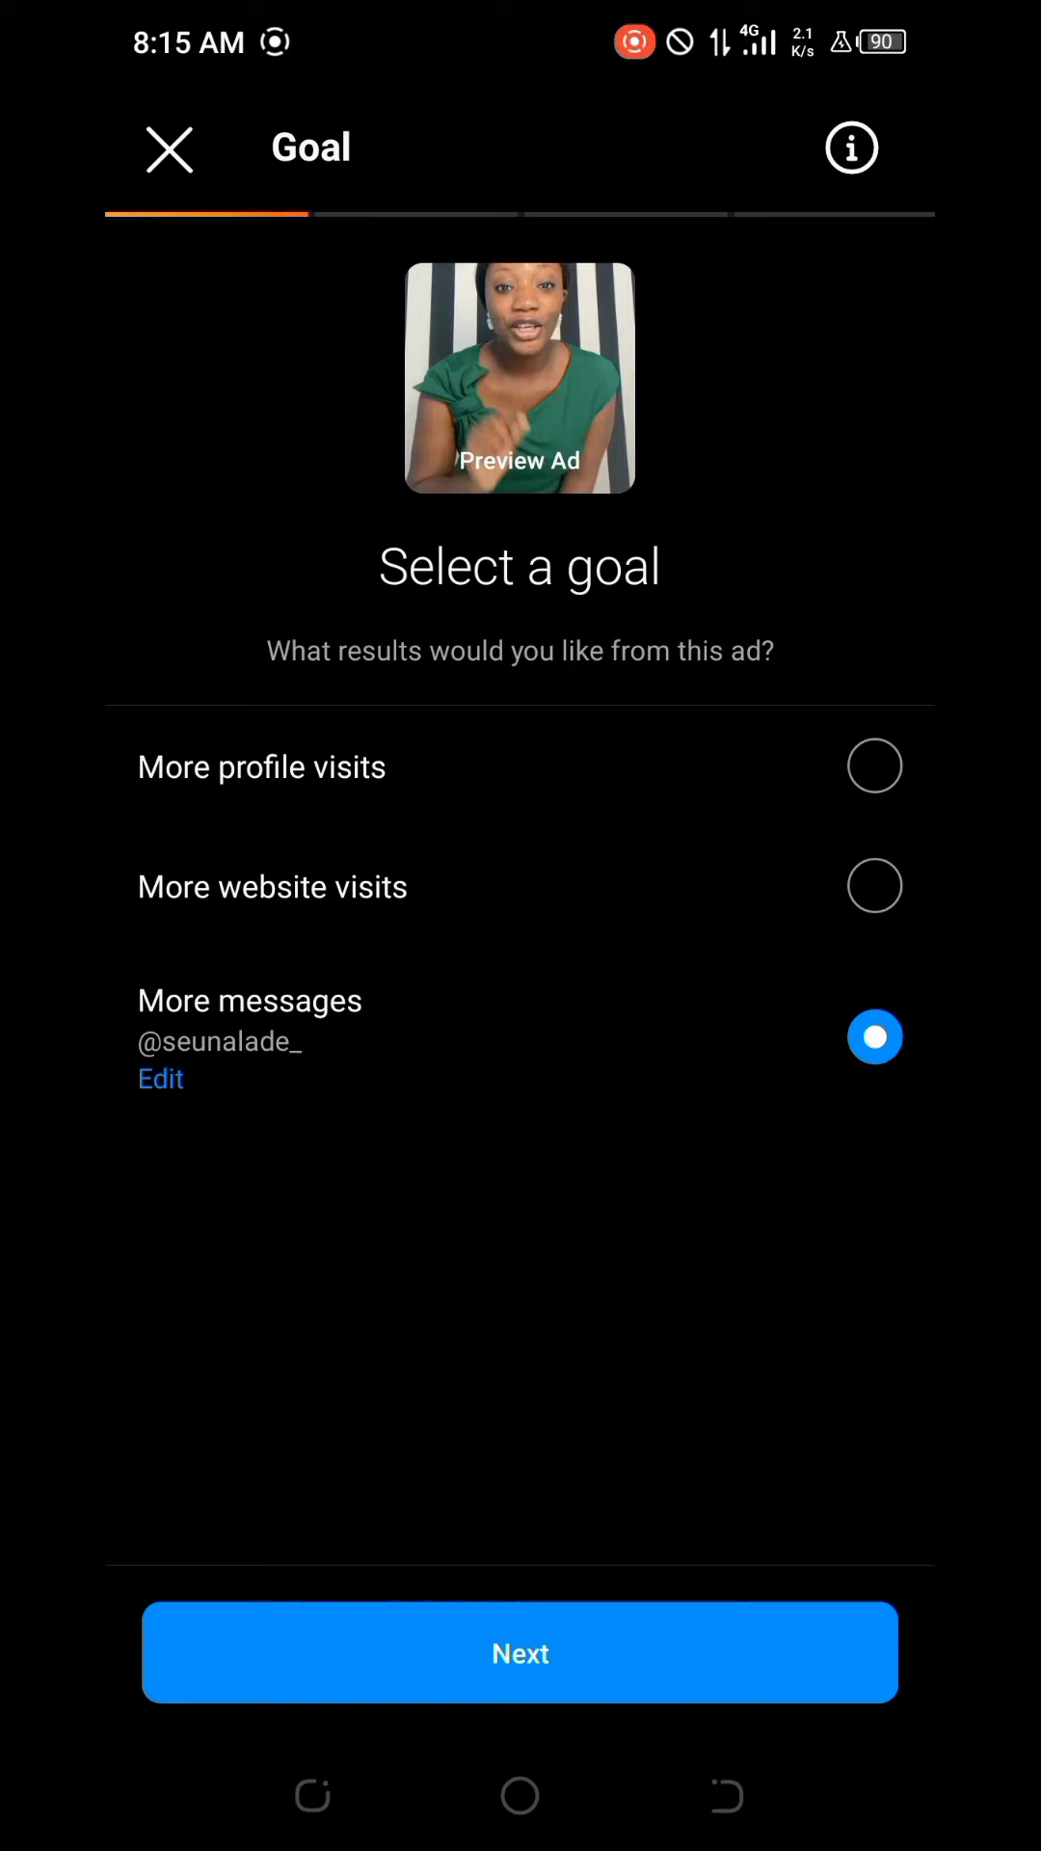
# - Choose More profile visits as the goal and start creating a custom audience
pyautogui.click(873, 766)
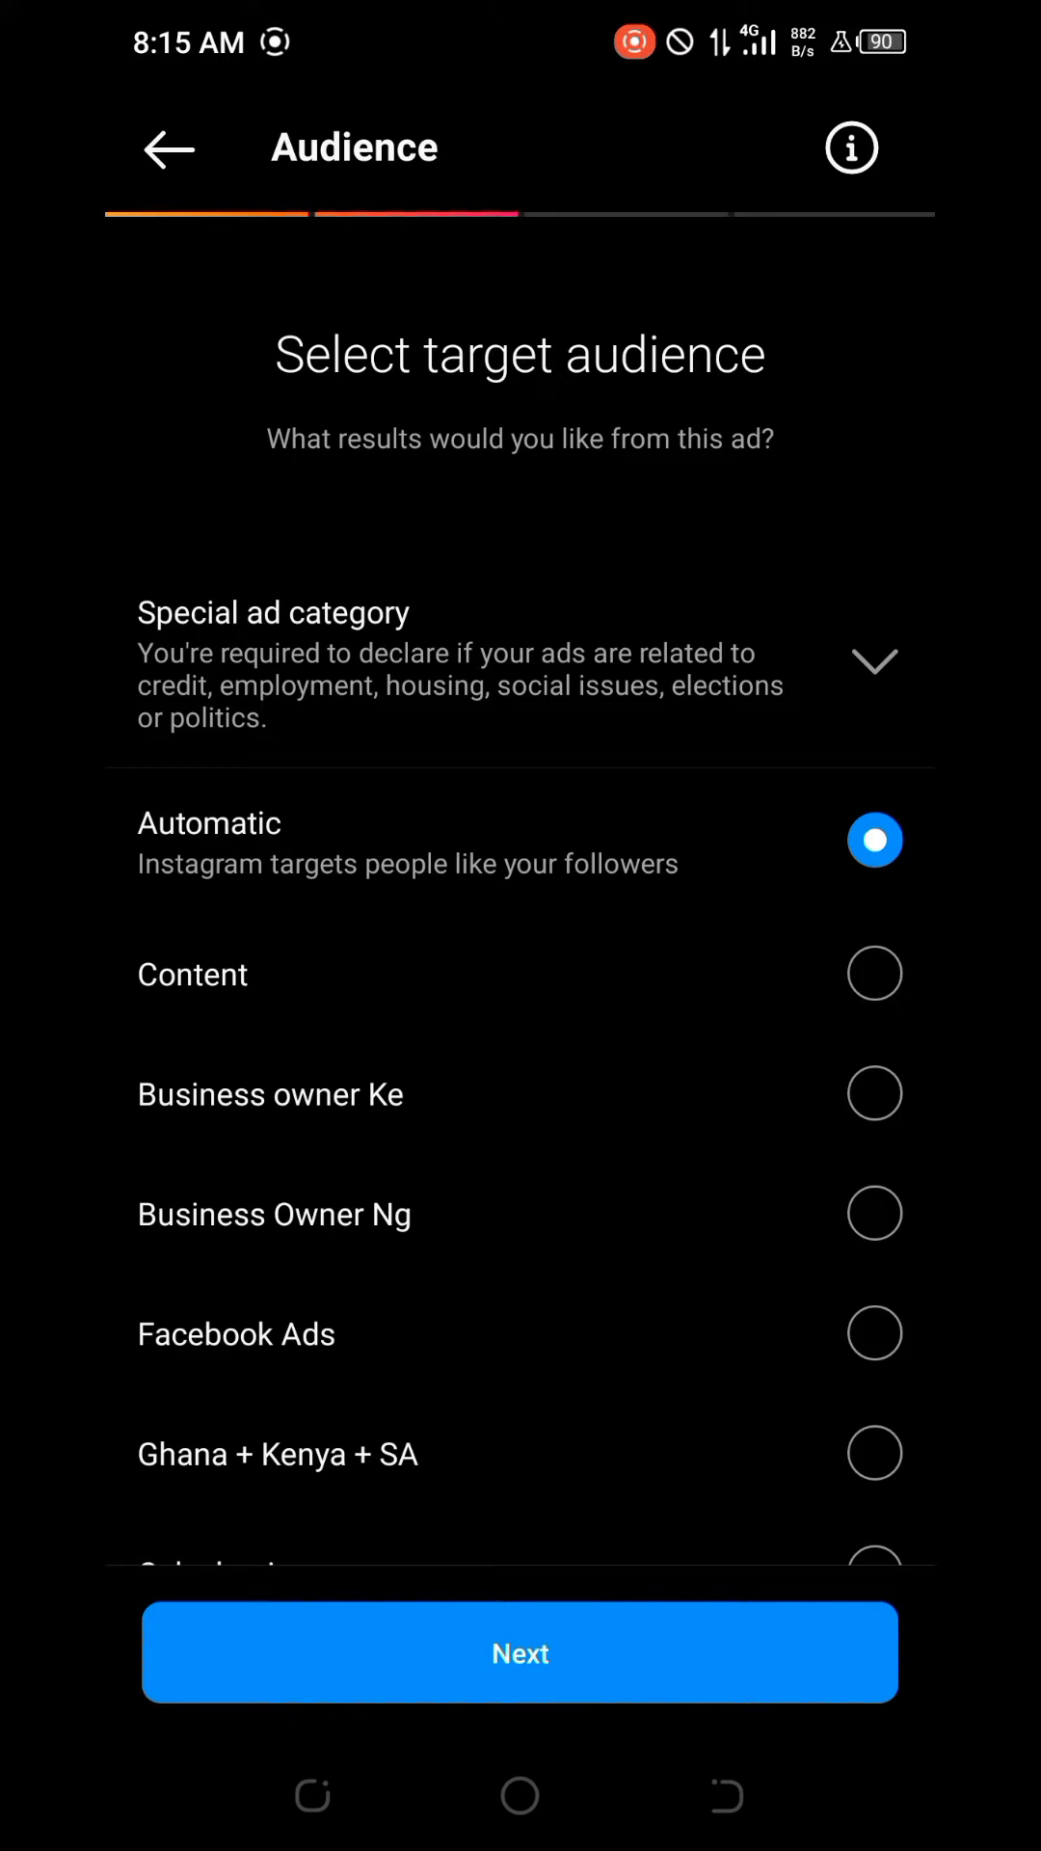
pyautogui.moveTo(631, 1216)
pyautogui.mouseDown()
pyautogui.moveTo(631, 777)
pyautogui.moveTo(570, 1211)
pyautogui.mouseUp()
pyautogui.moveTo(653, 1344); pyautogui.dragTo(644, 896)
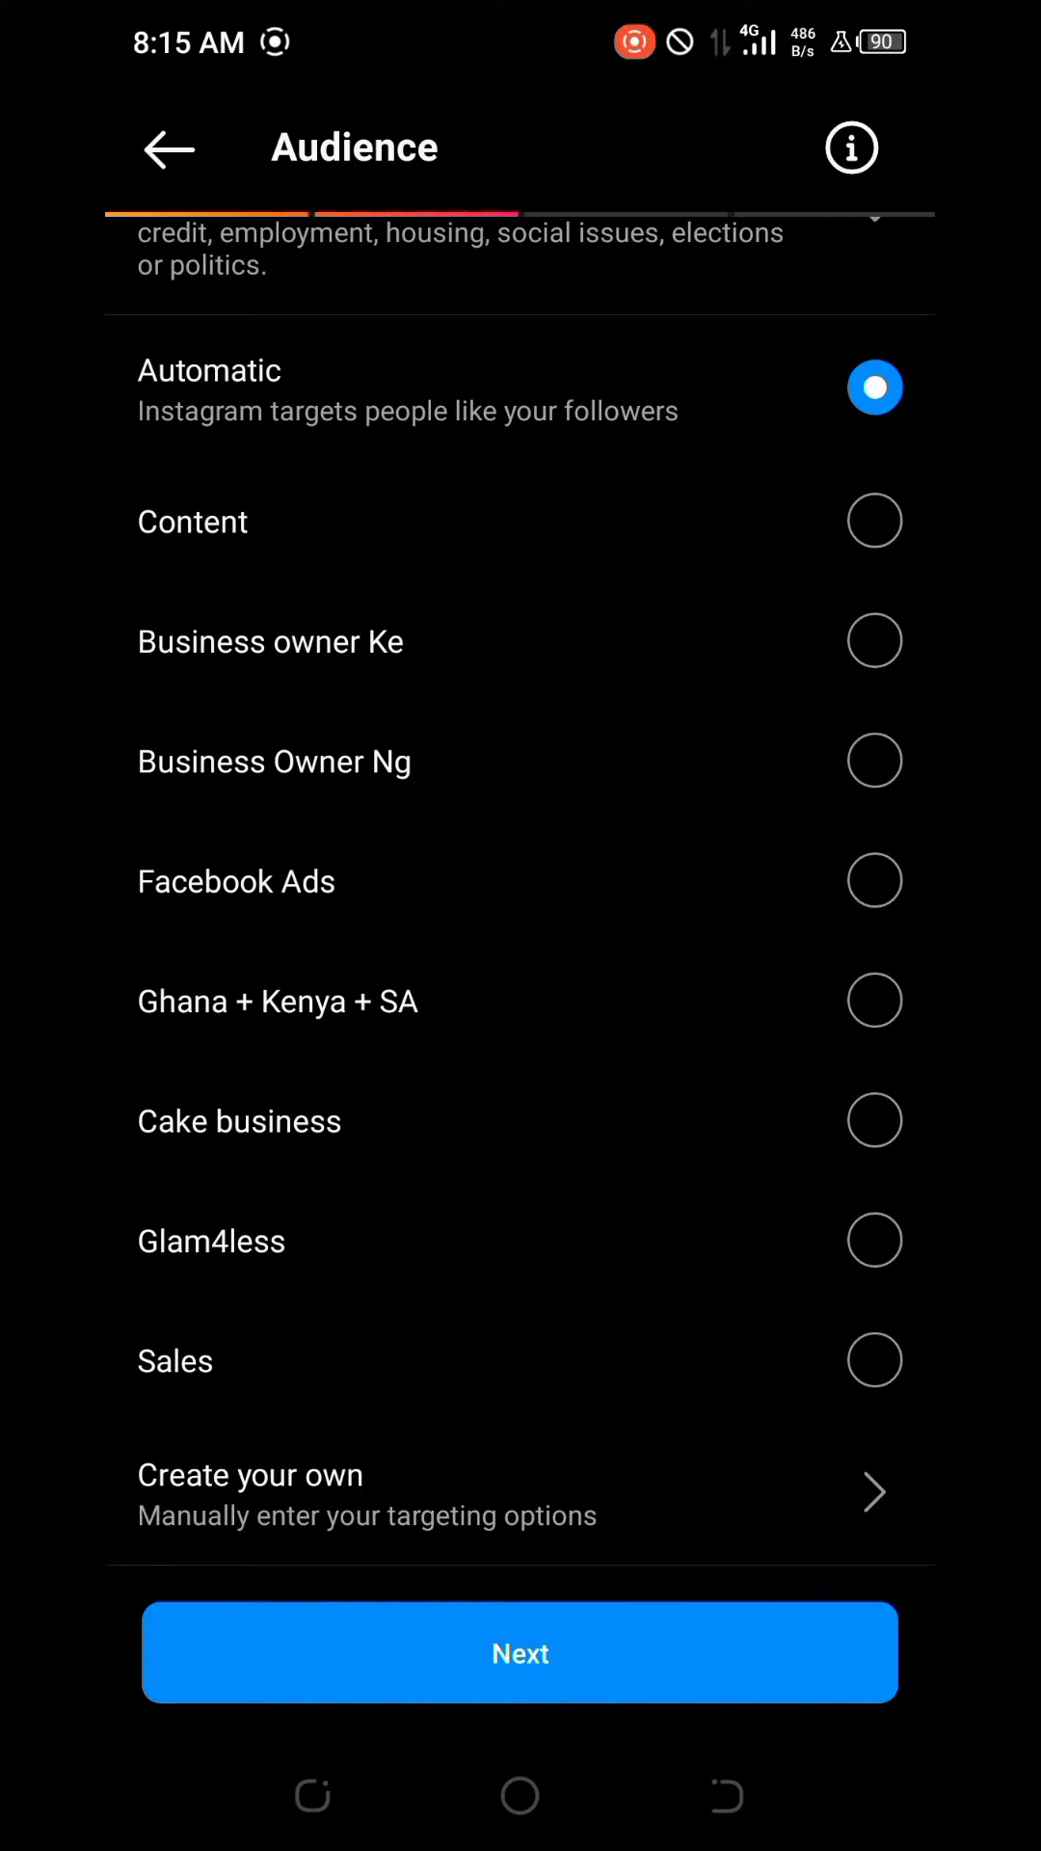
pyautogui.moveTo(632, 956); pyautogui.dragTo(593, 1489)
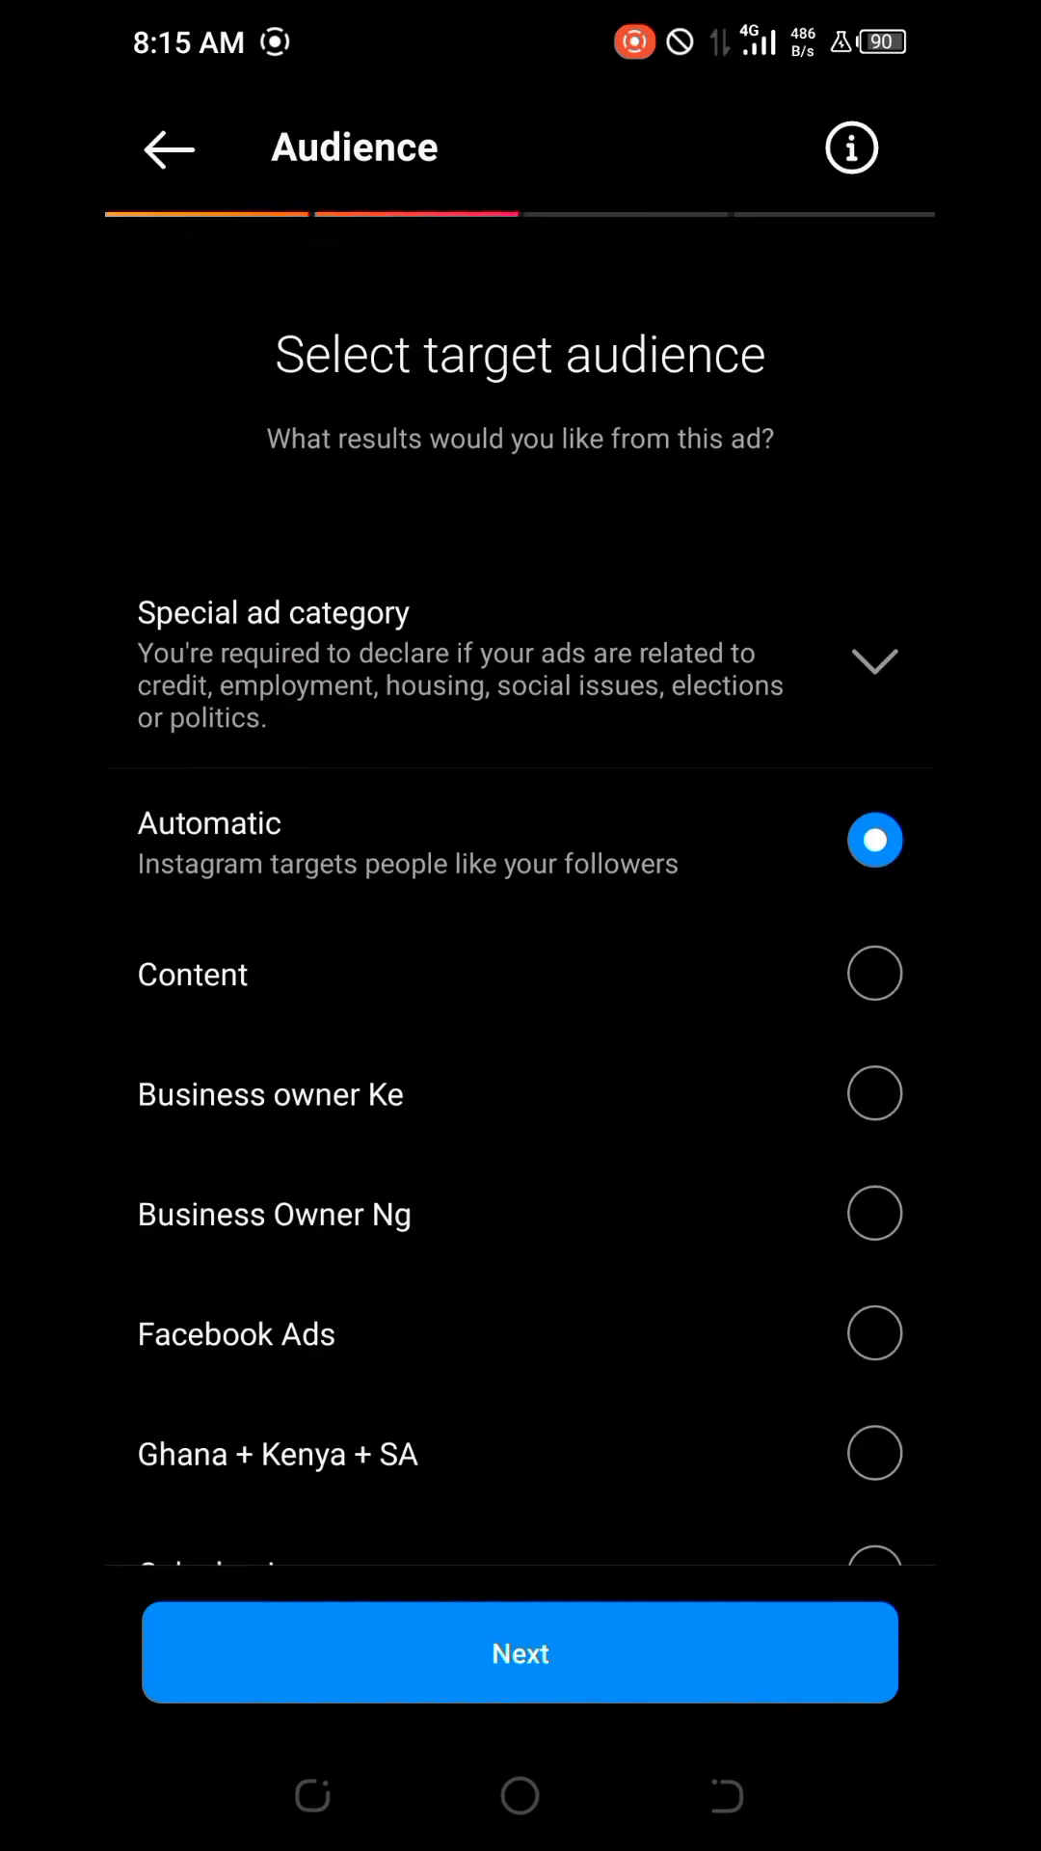
pyautogui.moveTo(554, 1292); pyautogui.dragTo(565, 838)
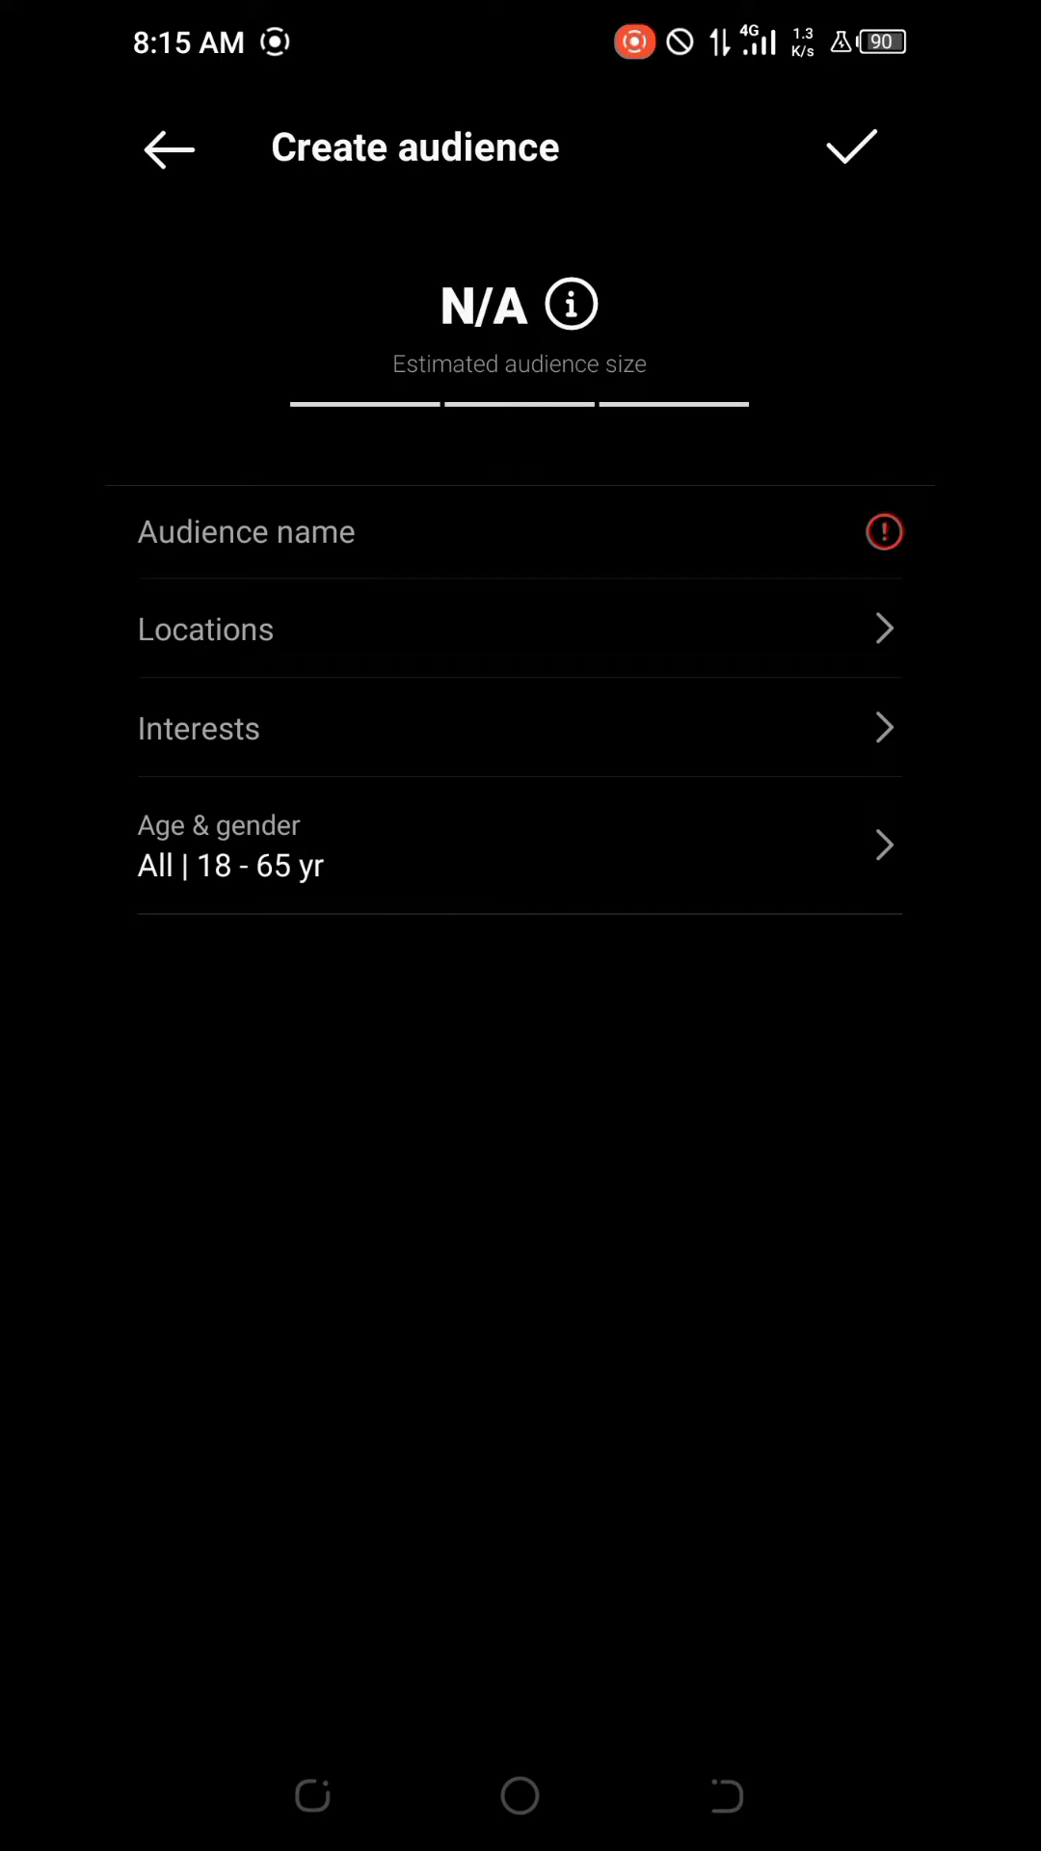
# - Enter 'Haircare' as the new audience's name
pyautogui.click(476, 537)
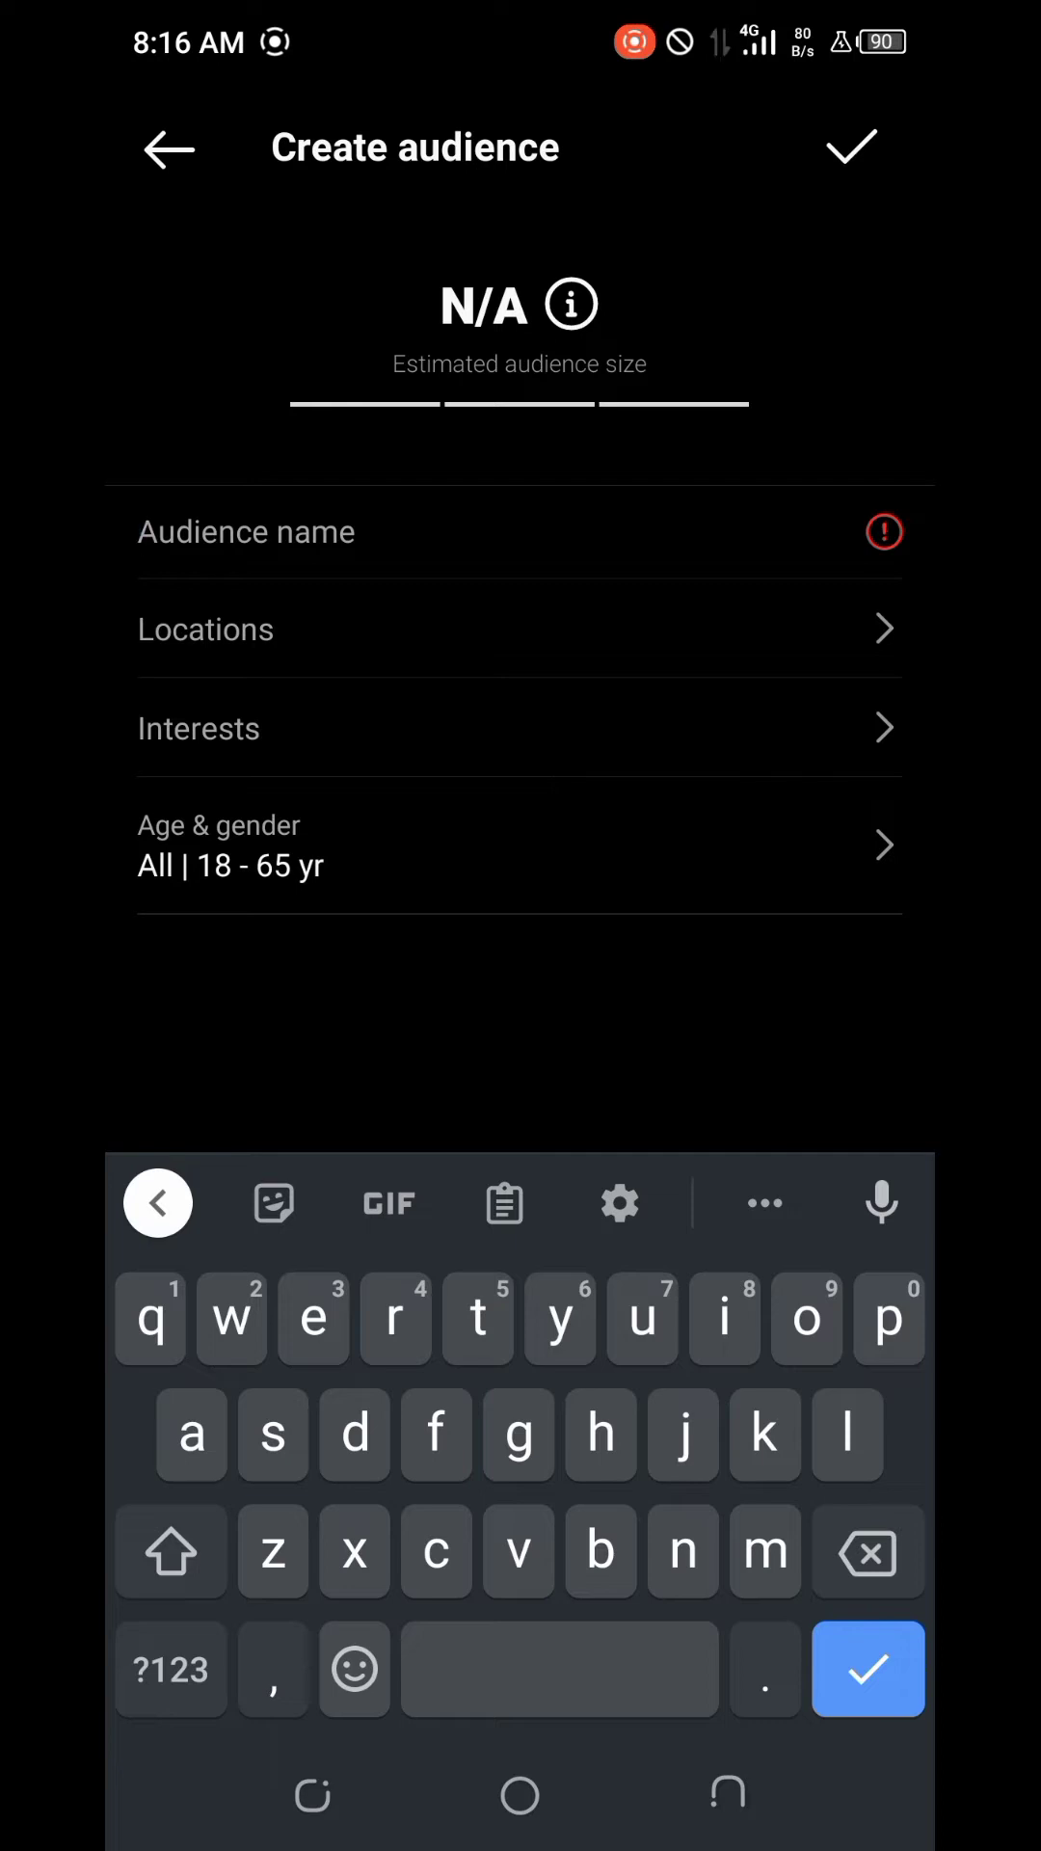
pyautogui.write('Haircare')
pyautogui.press('Return')
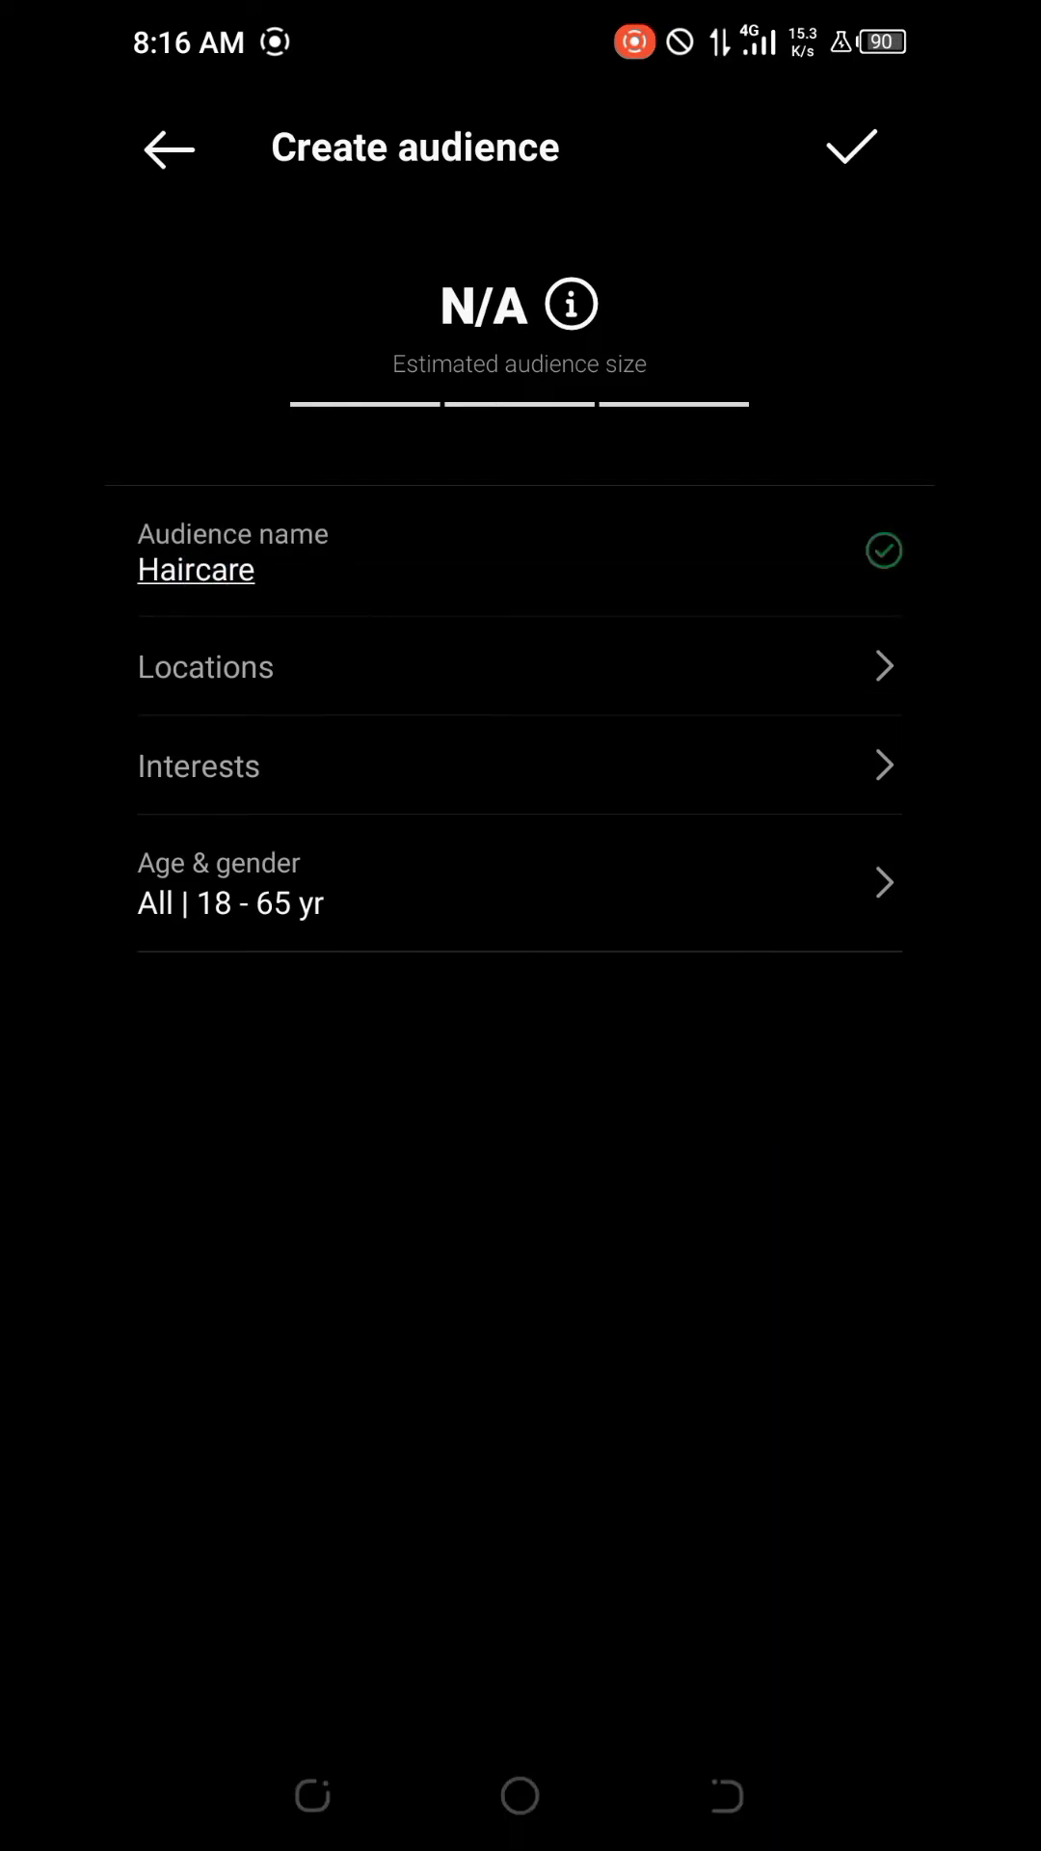
# - Add Nigeria as the audience's only location and save it, estimating 9.9M–11.7M people
pyautogui.click(637, 665)
pyautogui.click(532, 640)
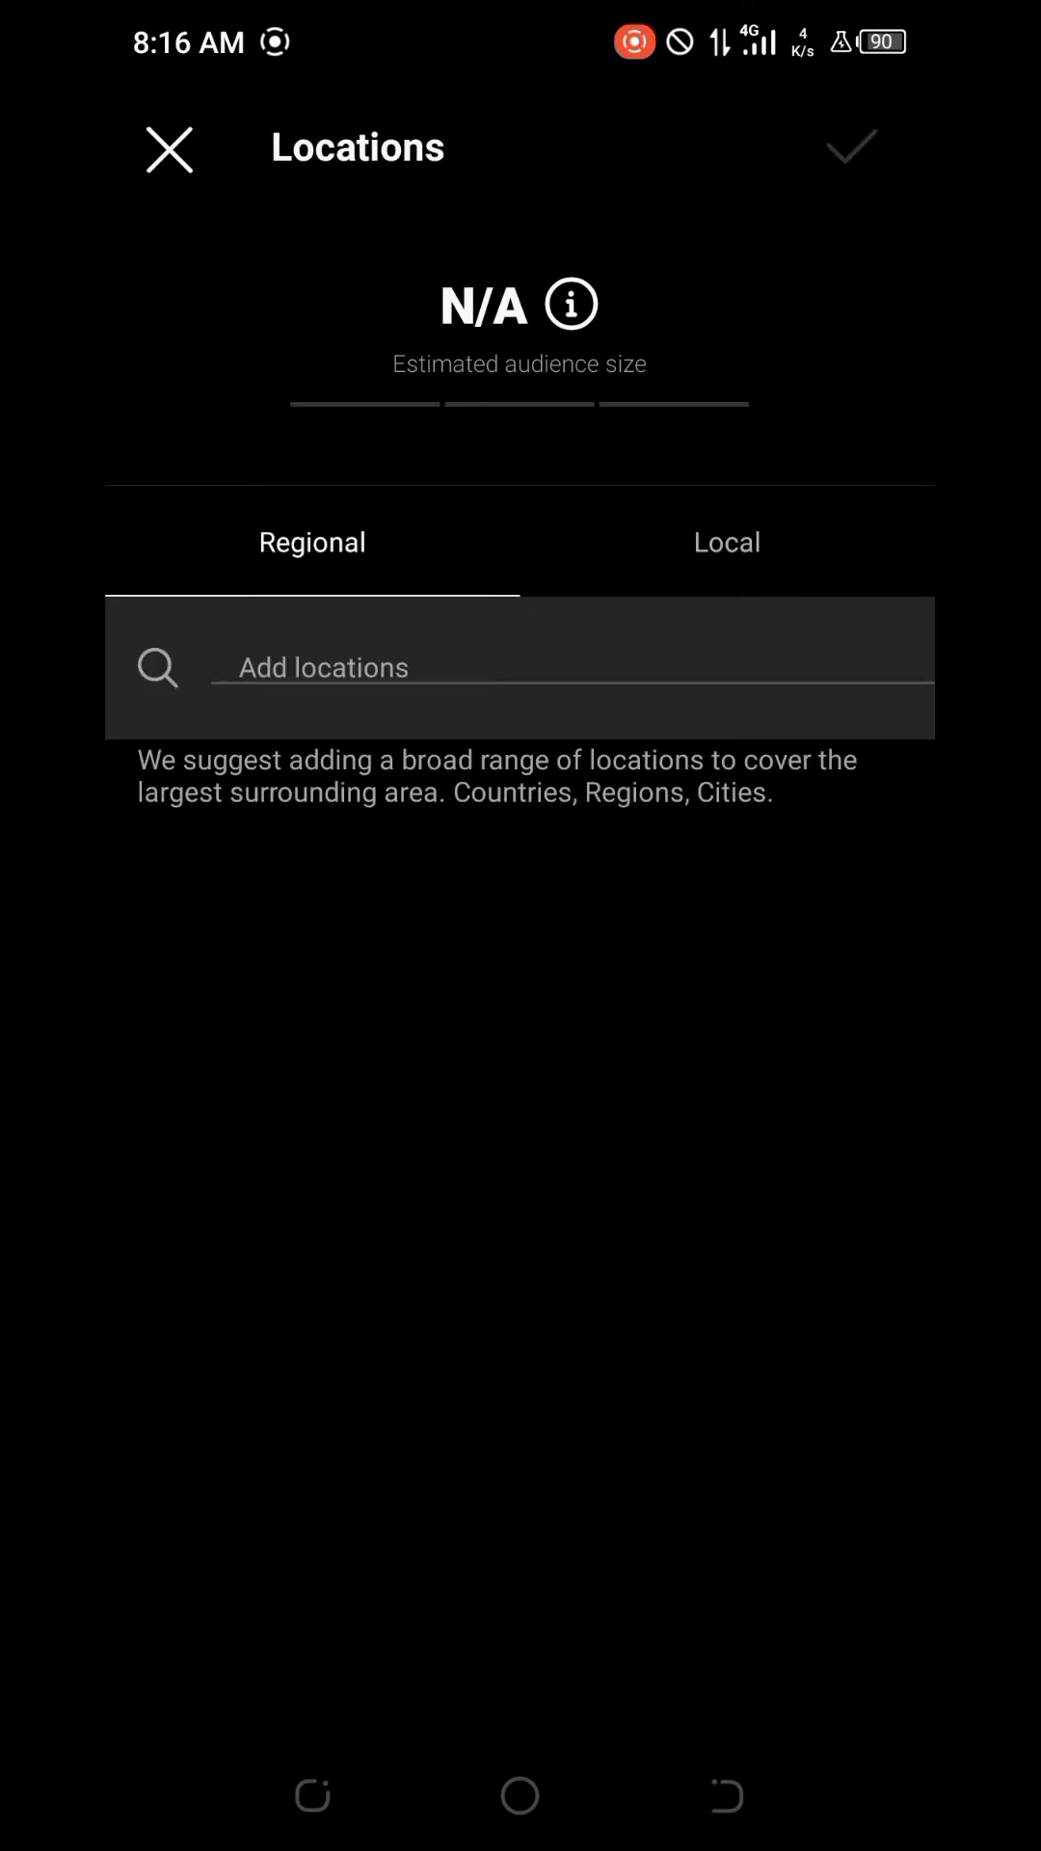
pyautogui.click(640, 665)
pyautogui.click(196, 1560)
pyautogui.write('Nig')
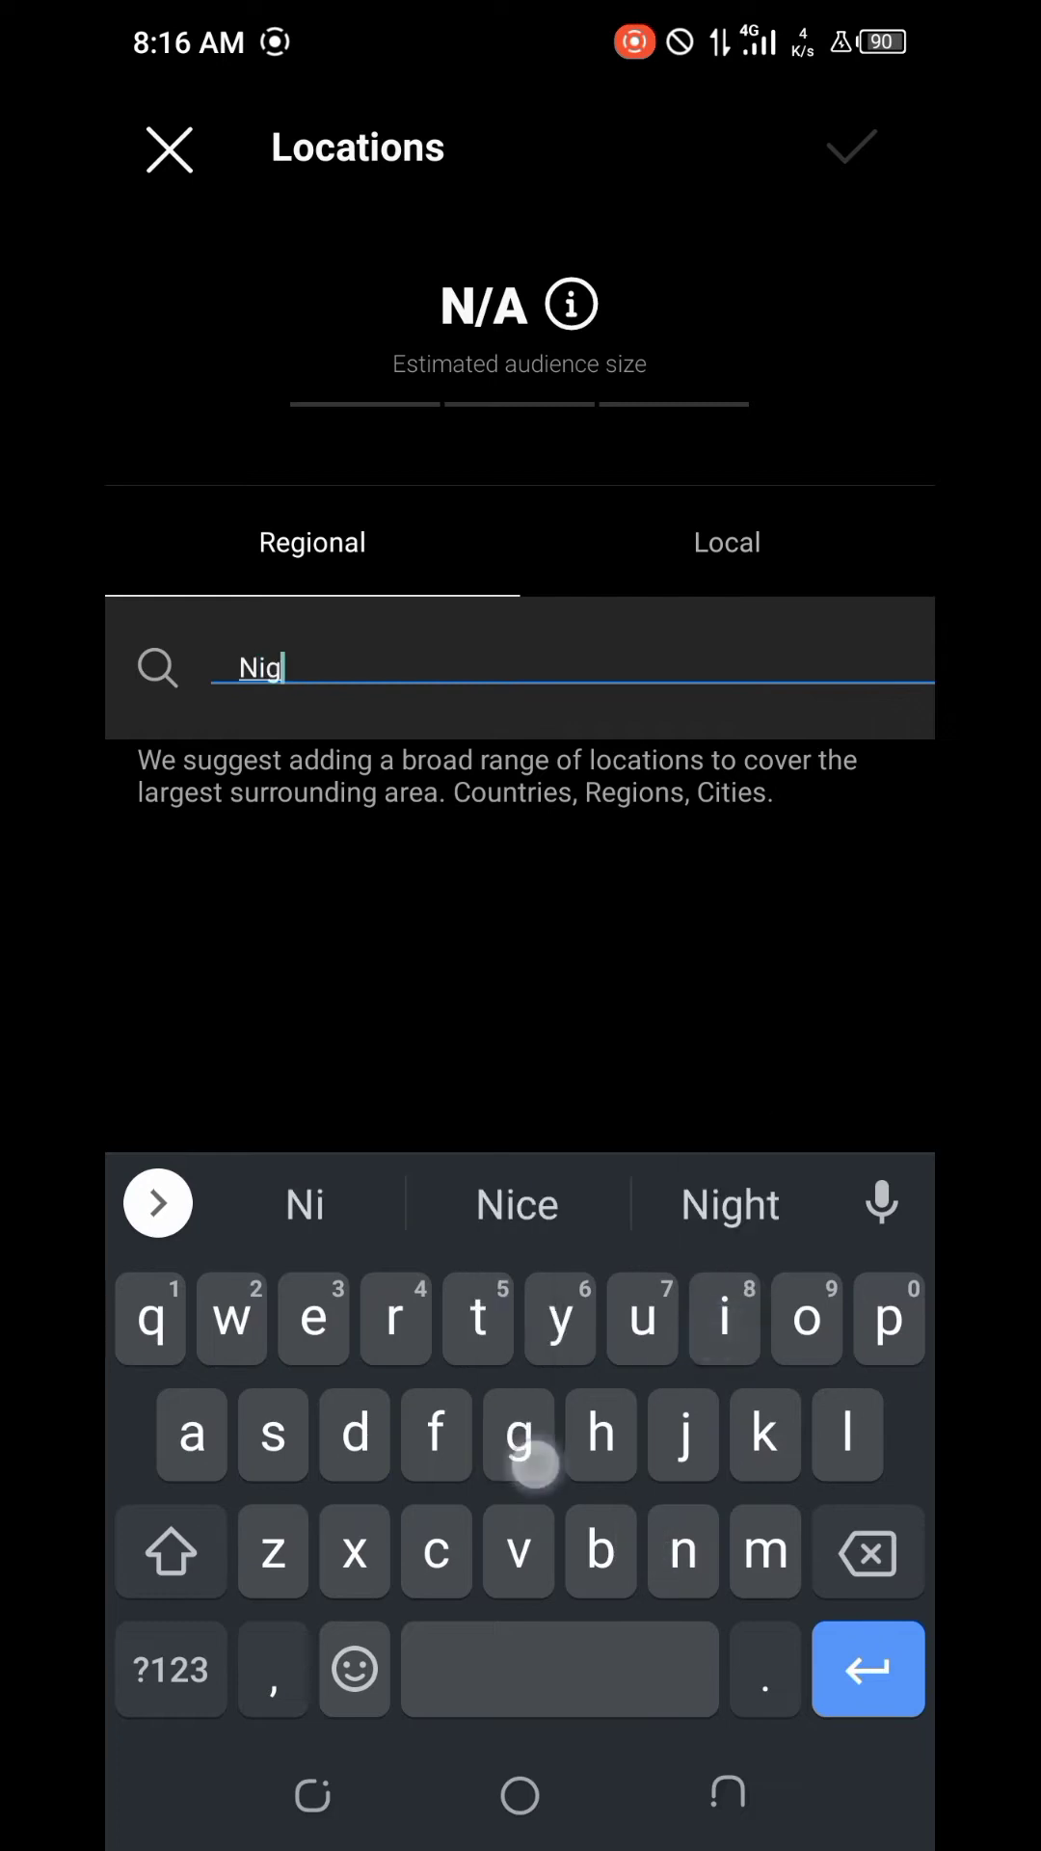
pyautogui.write('eria')
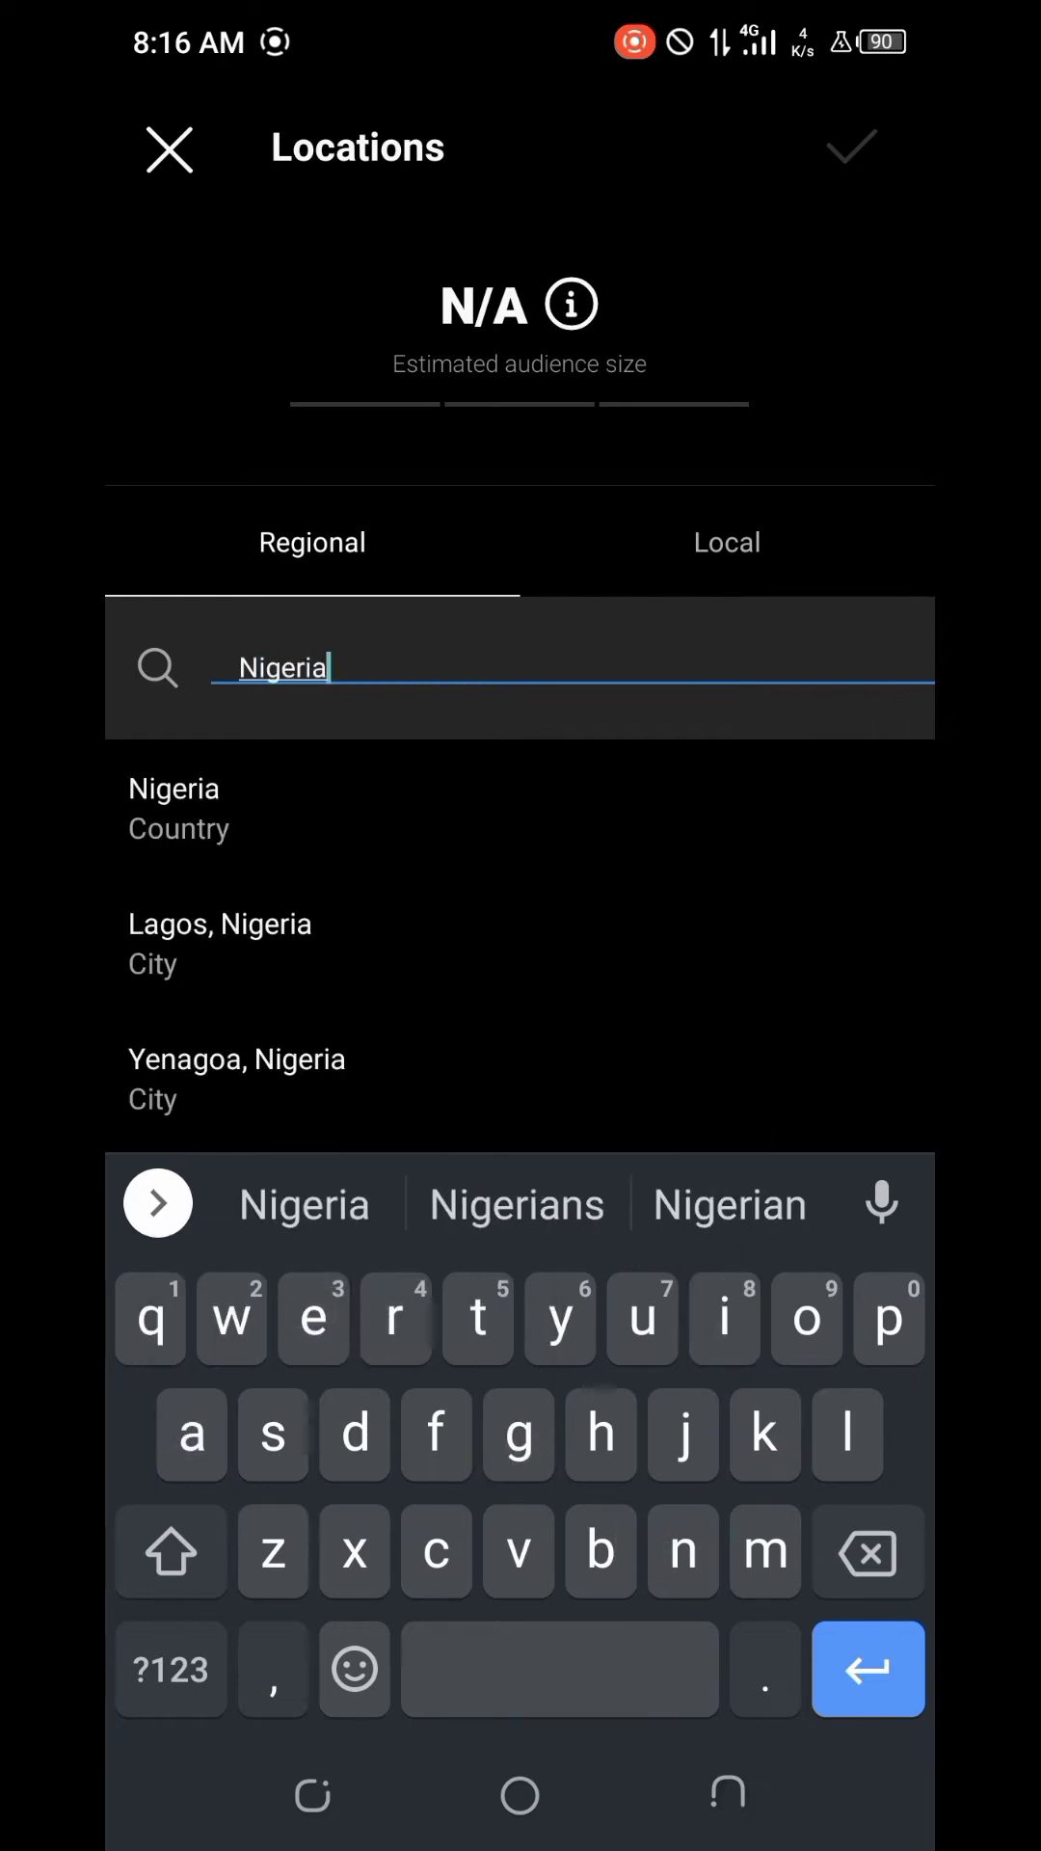
pyautogui.click(603, 808)
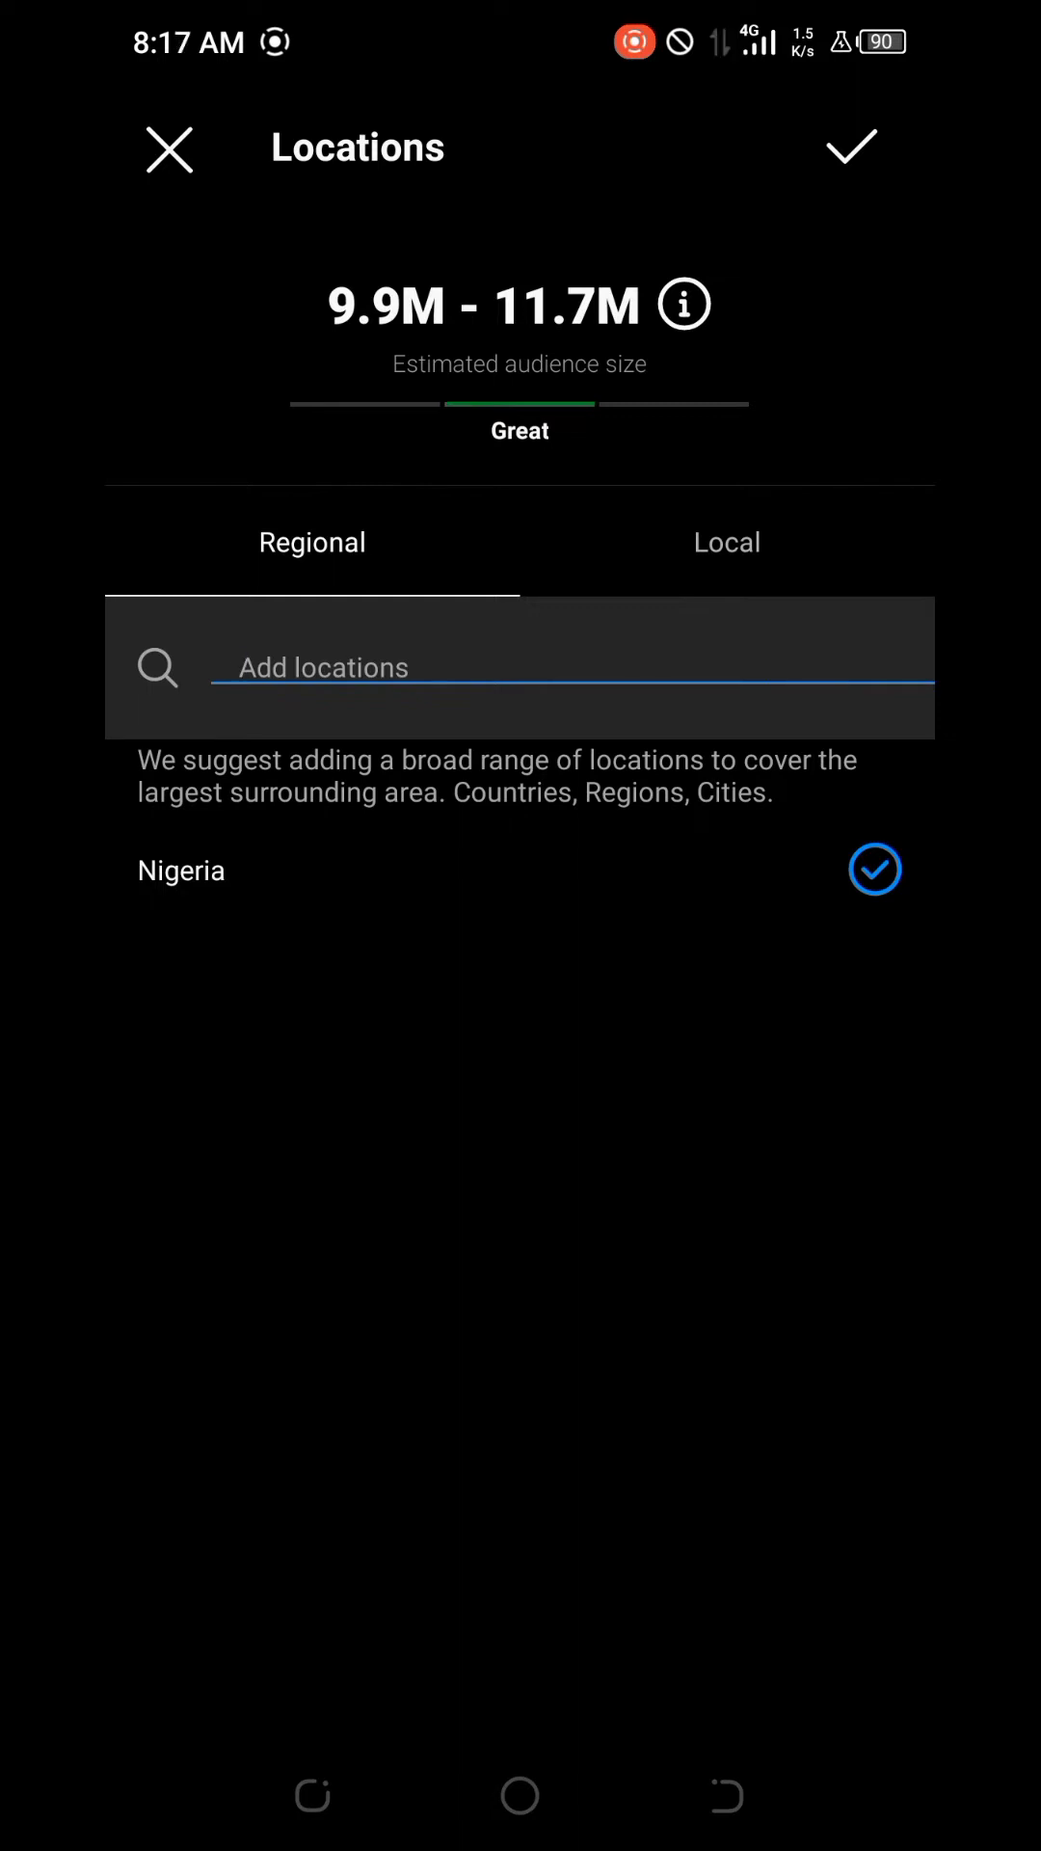
pyautogui.click(690, 668)
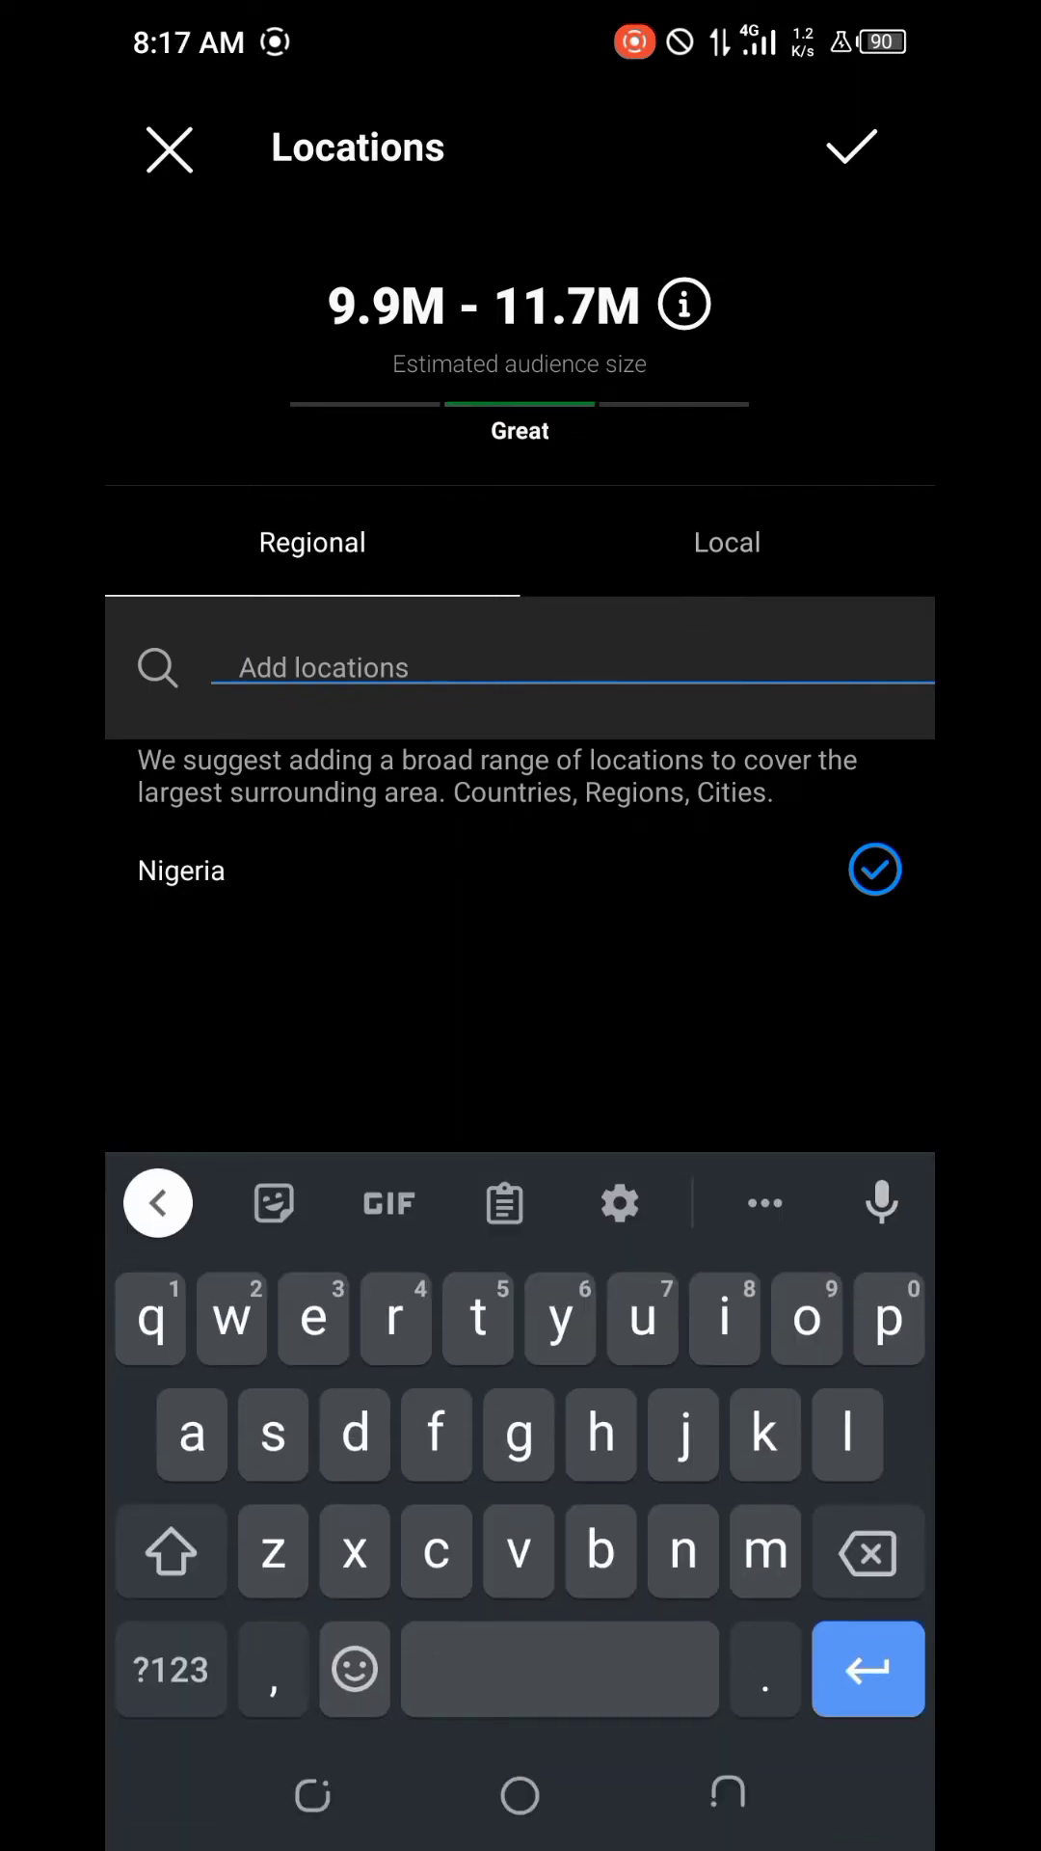
pyautogui.write('lagis')
pyautogui.press('BackSpace')
pyautogui.press('BackSpace')
pyautogui.press('BackSpace')
pyautogui.press('BackSpace')
pyautogui.press('BackSpace')
pyautogui.click(851, 148)
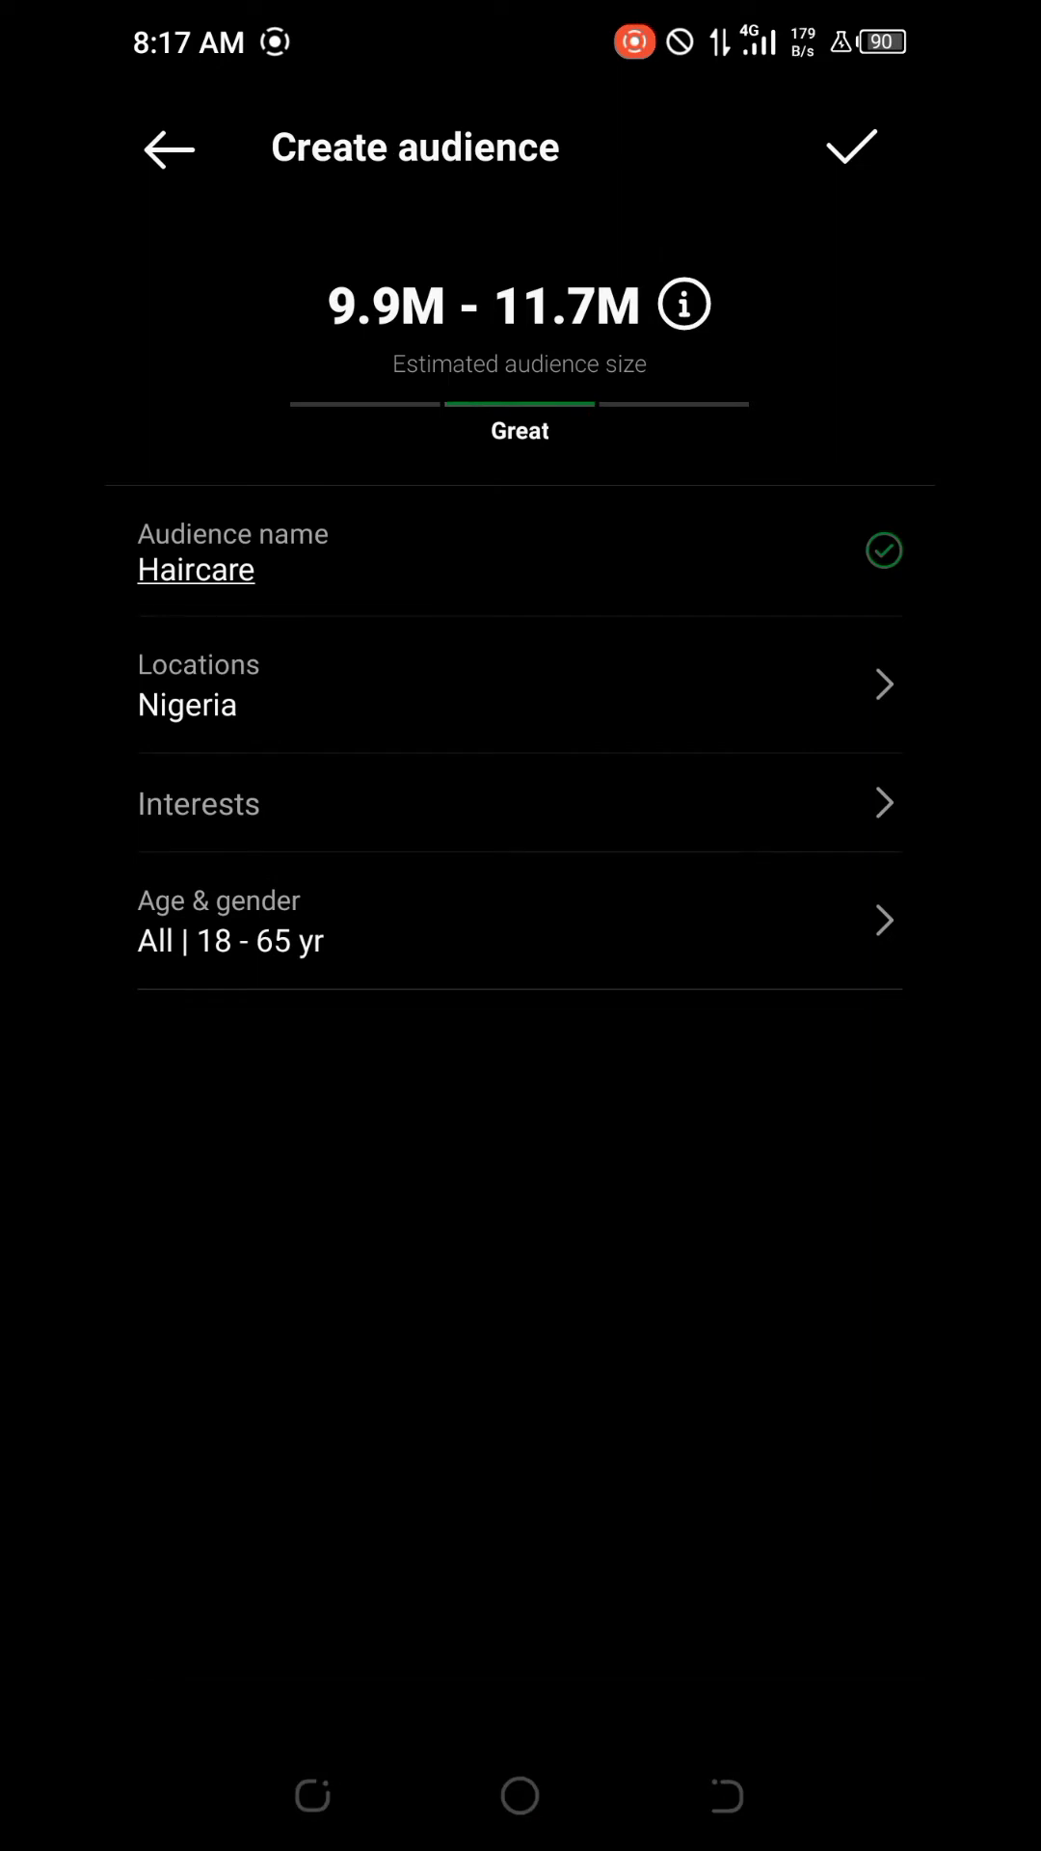
# - Add Hair products as the audience's first interest
pyautogui.click(540, 782)
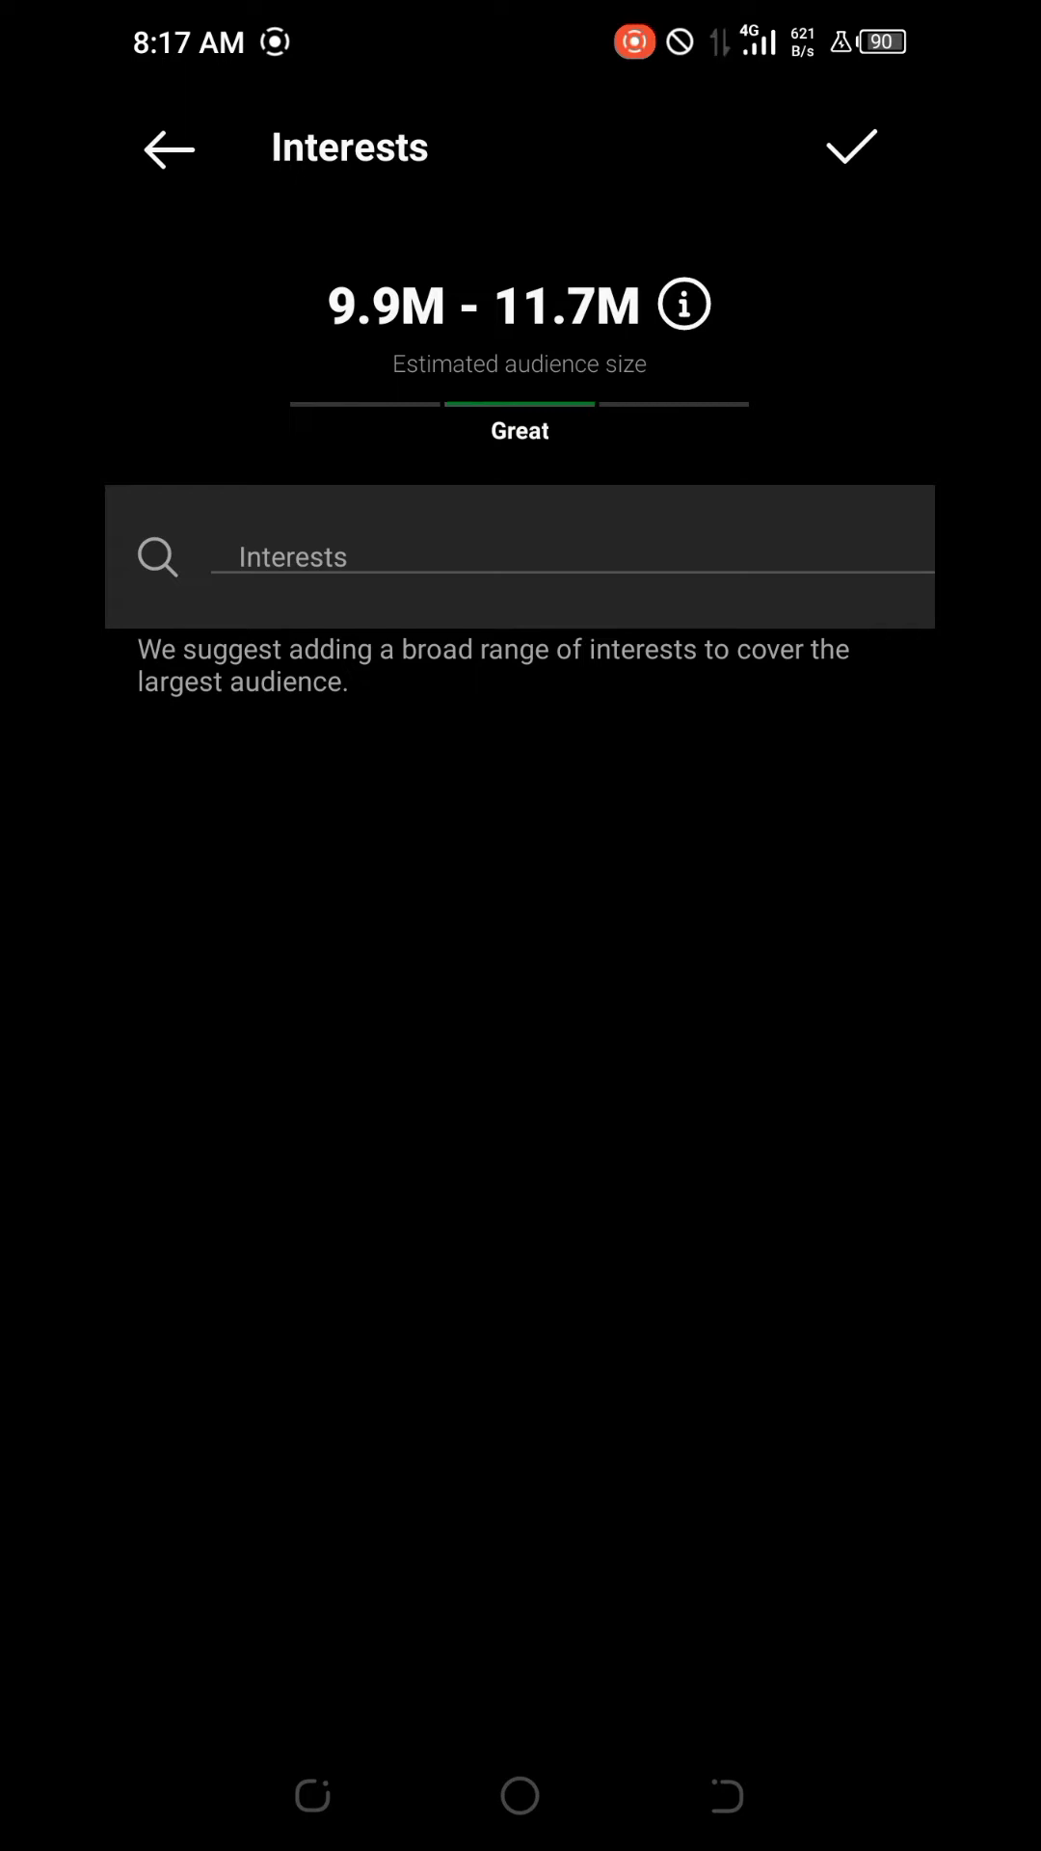
pyautogui.click(565, 574)
pyautogui.click(375, 553)
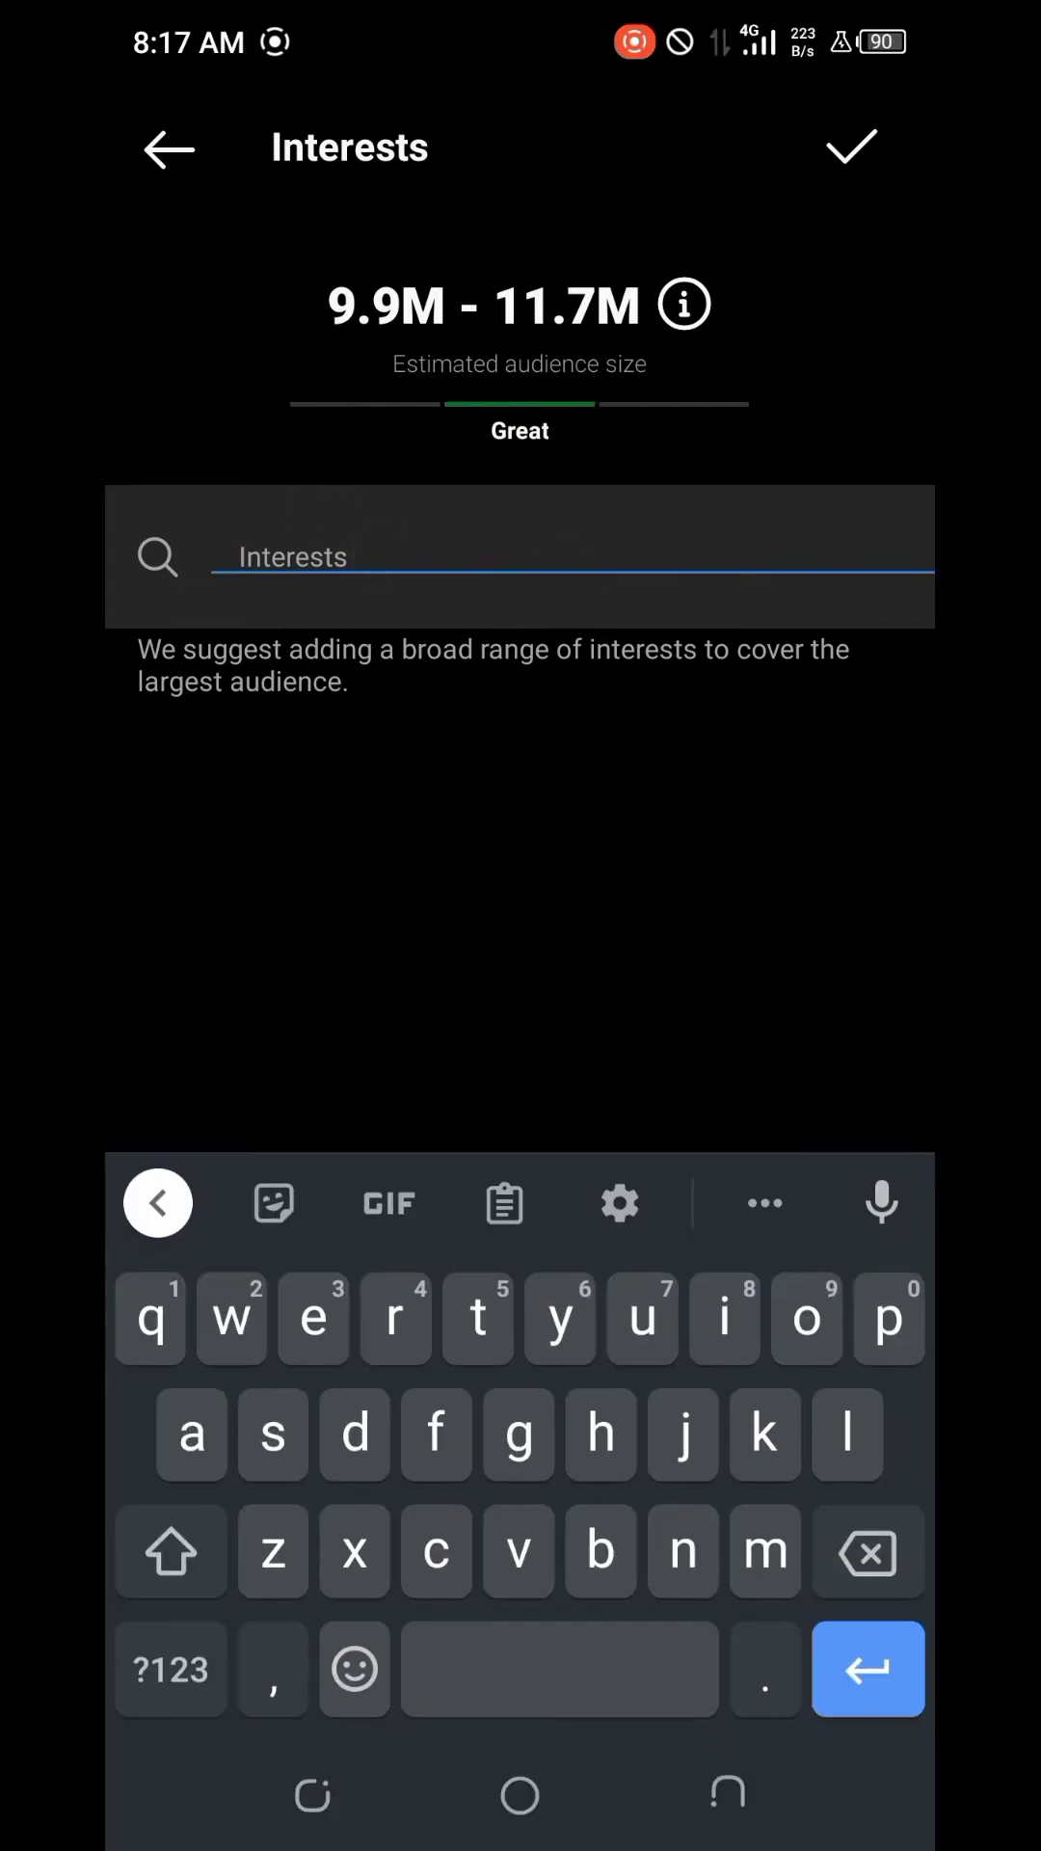
pyautogui.write('Hair prody')
pyautogui.press('BackSpace')
pyautogui.click(517, 1205)
pyautogui.click(215, 678)
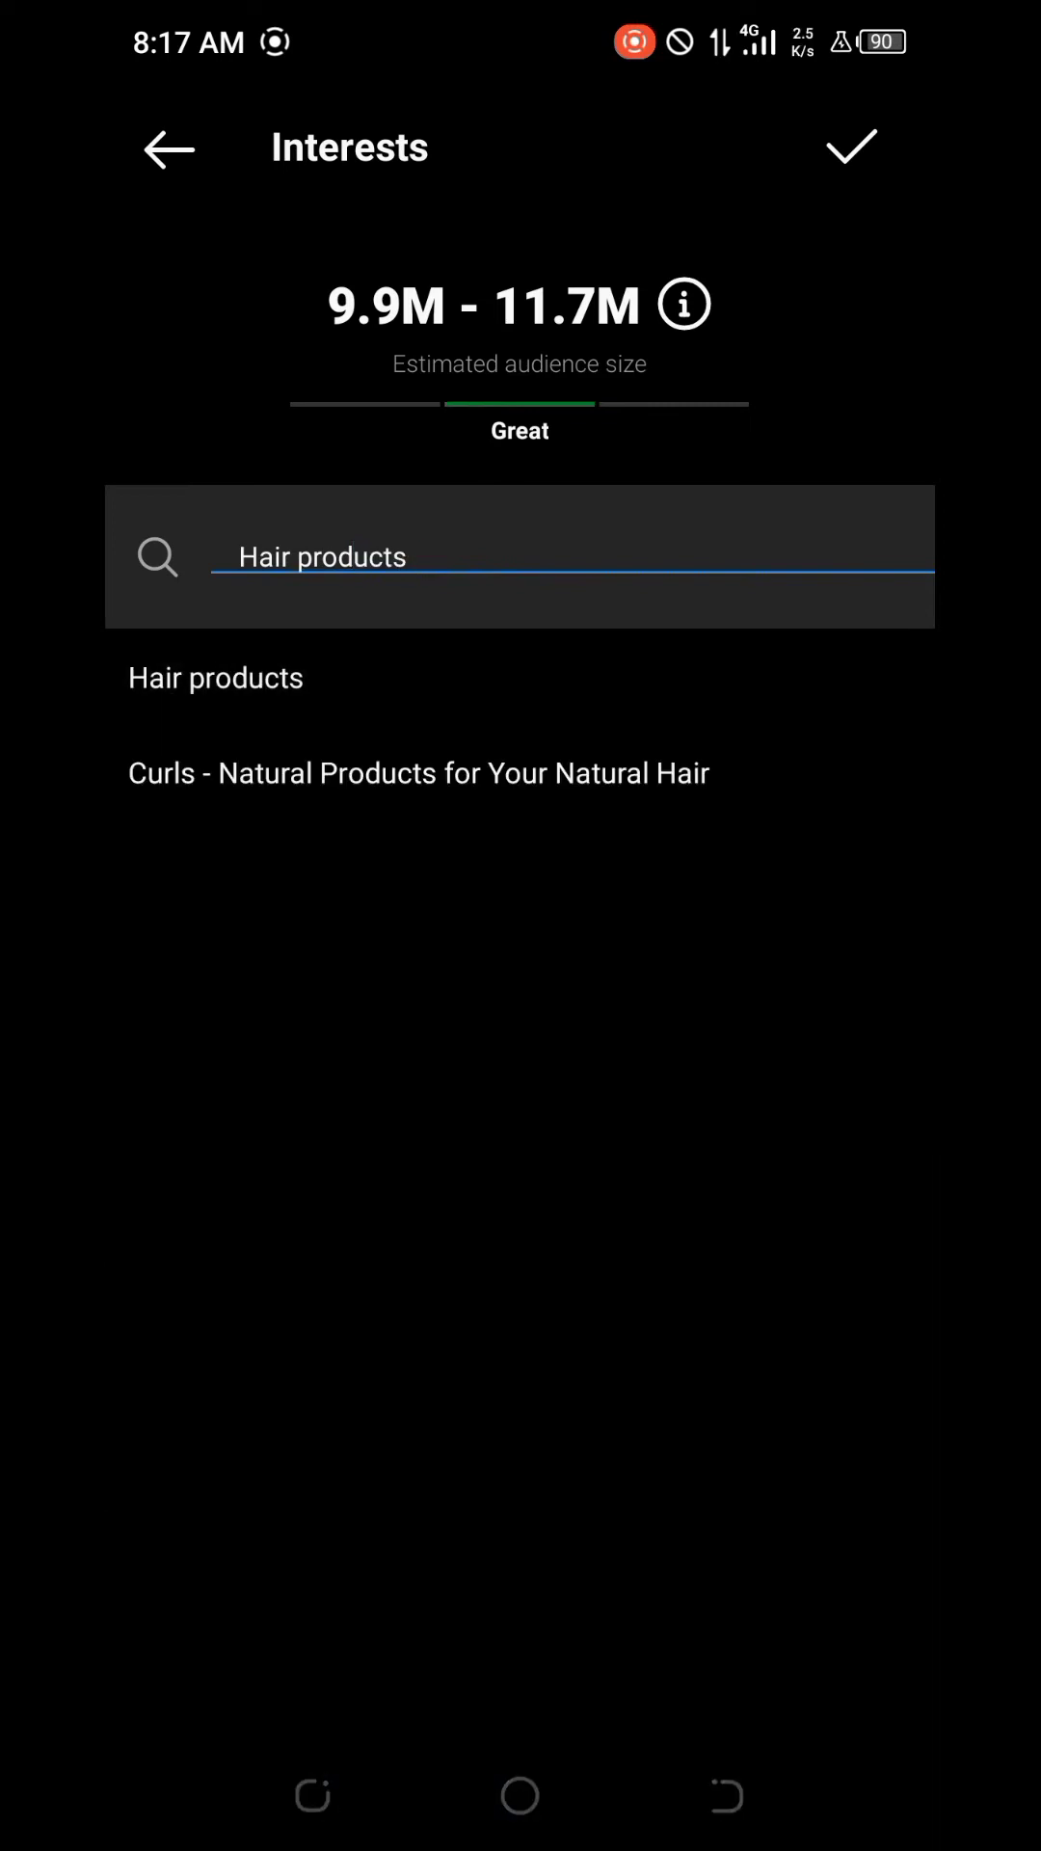
pyautogui.click(255, 711)
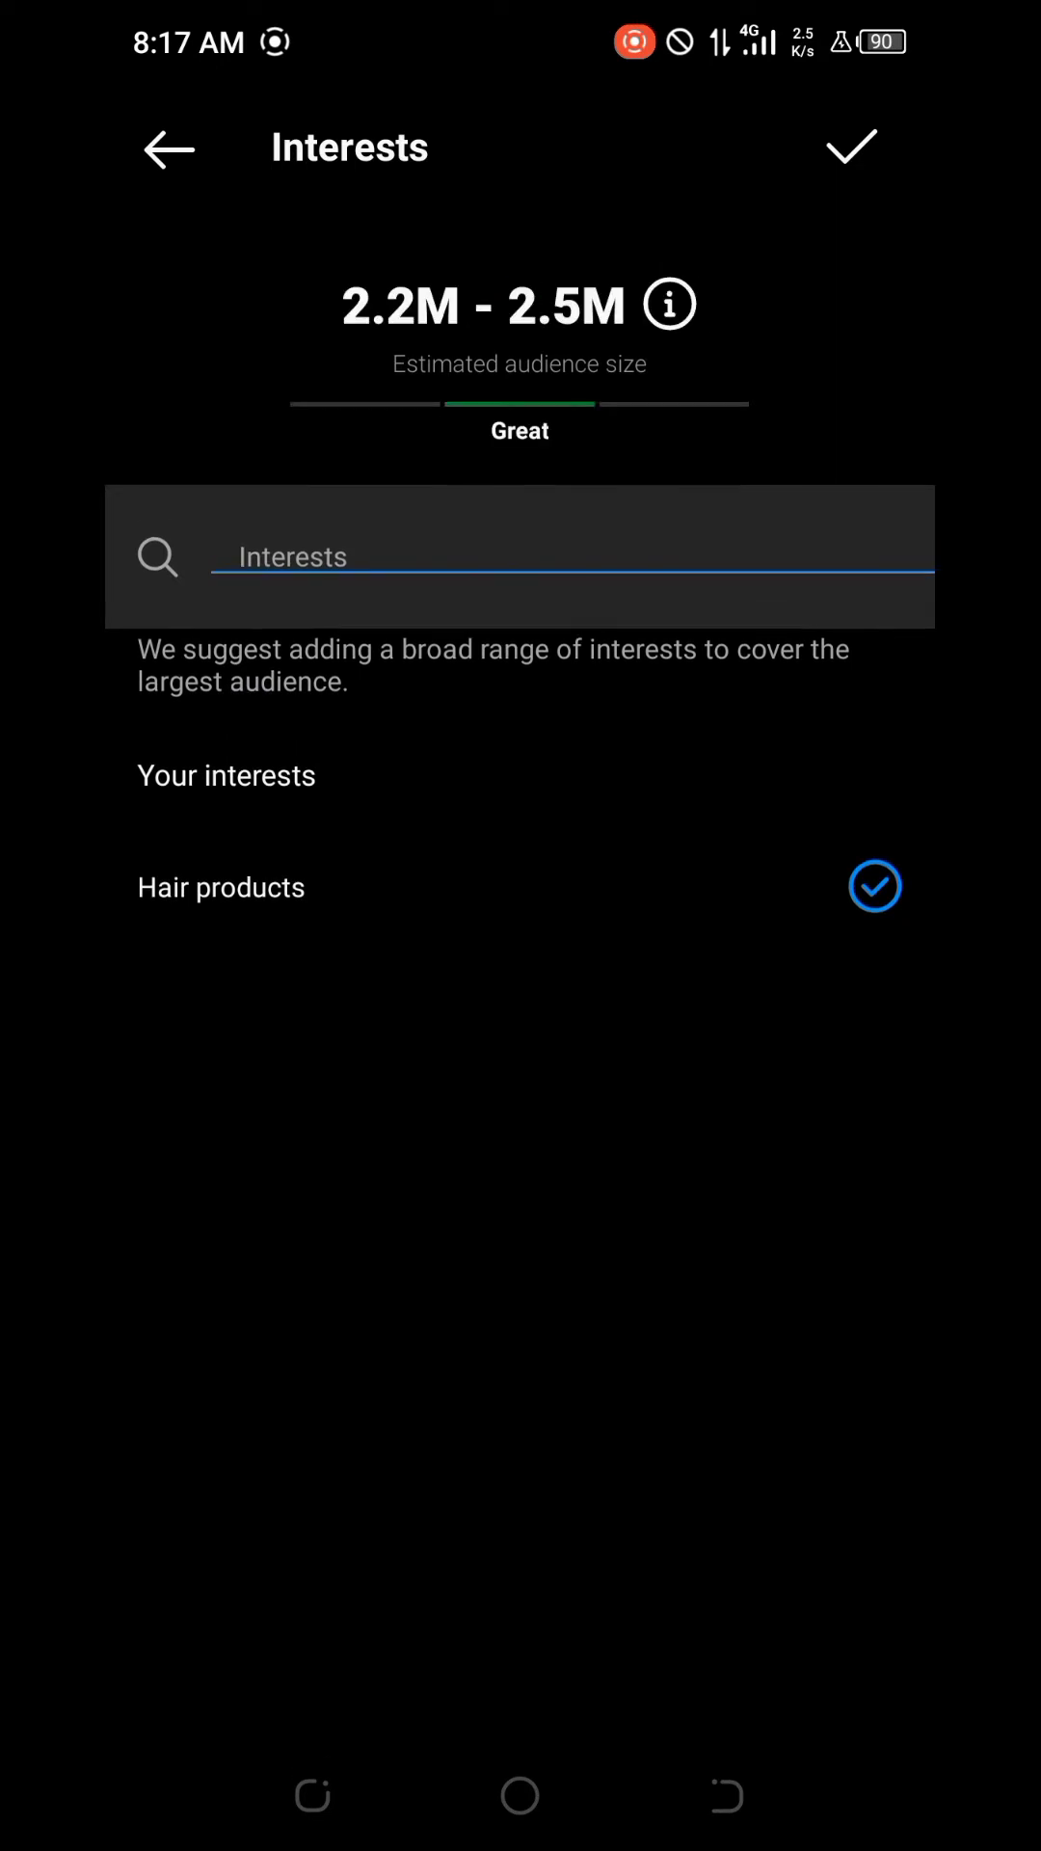
# - Add Hair care and Hairstyle interests and confirm, estimating 2.3M–2.7M people
pyautogui.click(537, 558)
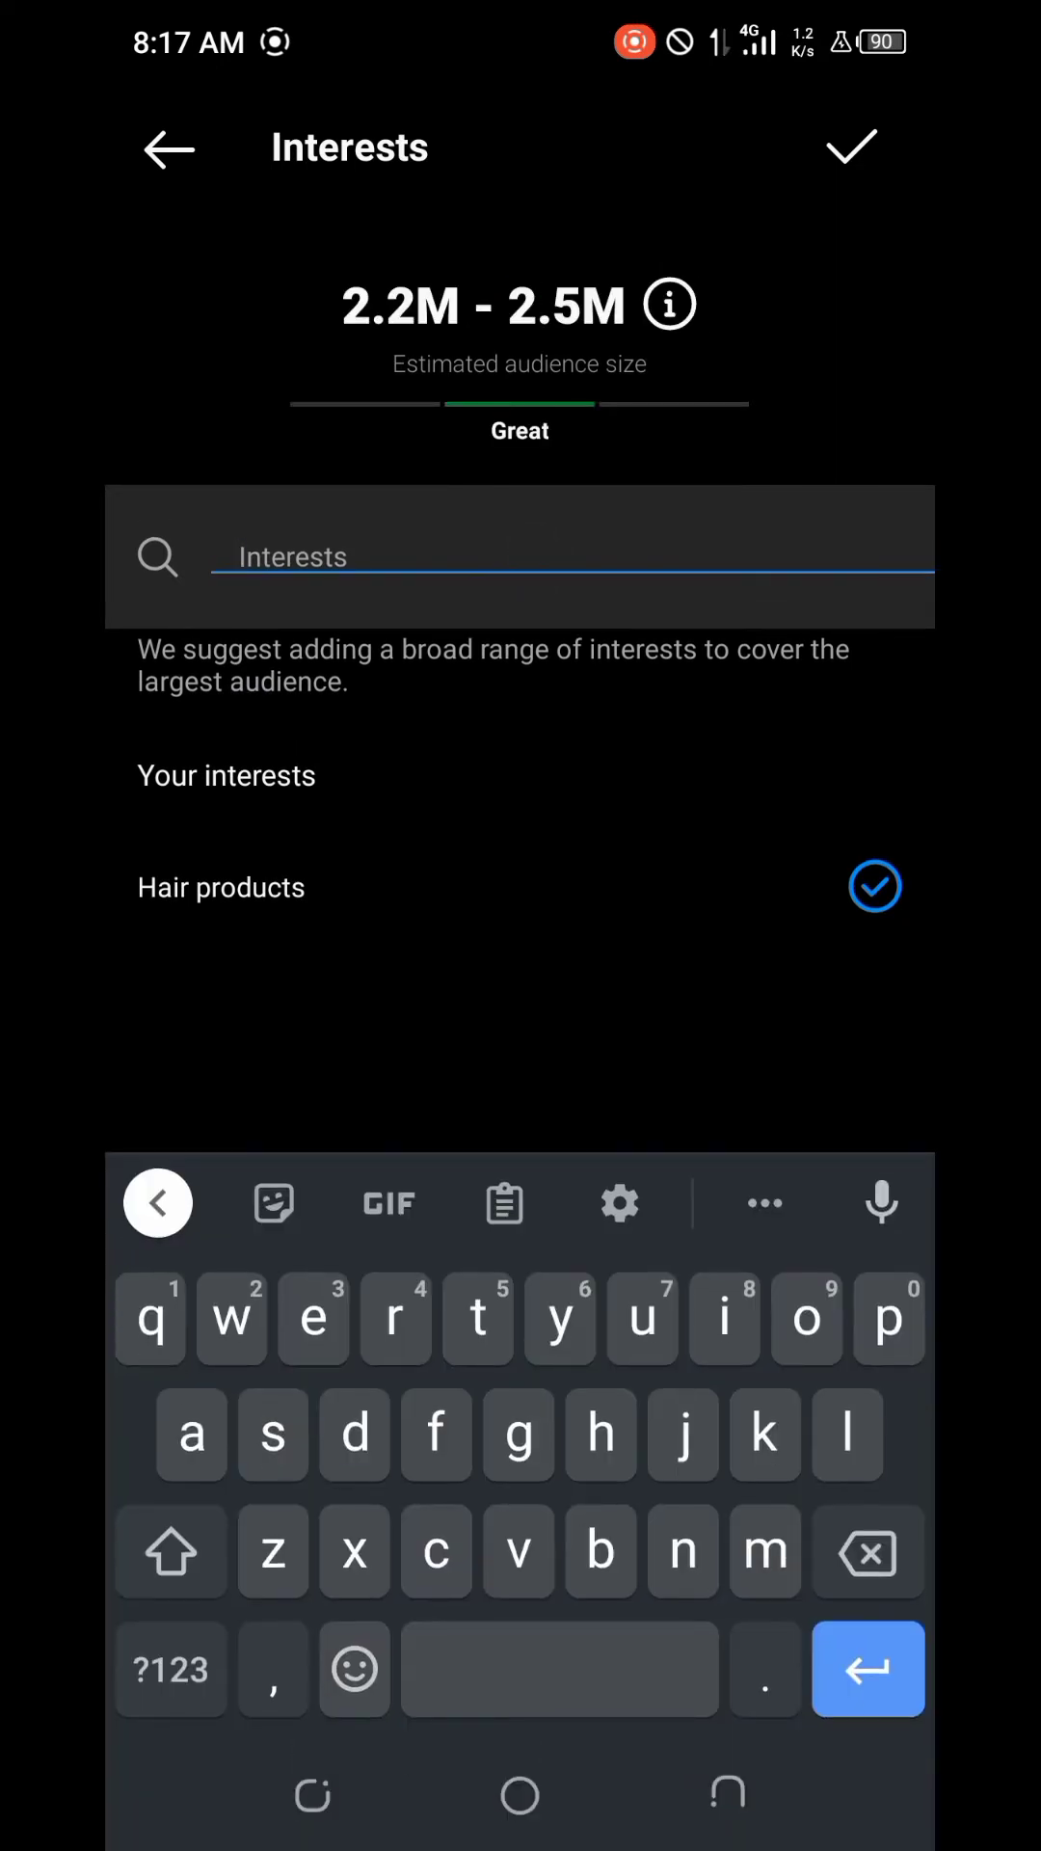
pyautogui.write('Haircare')
pyautogui.click(275, 884)
pyautogui.click(274, 886)
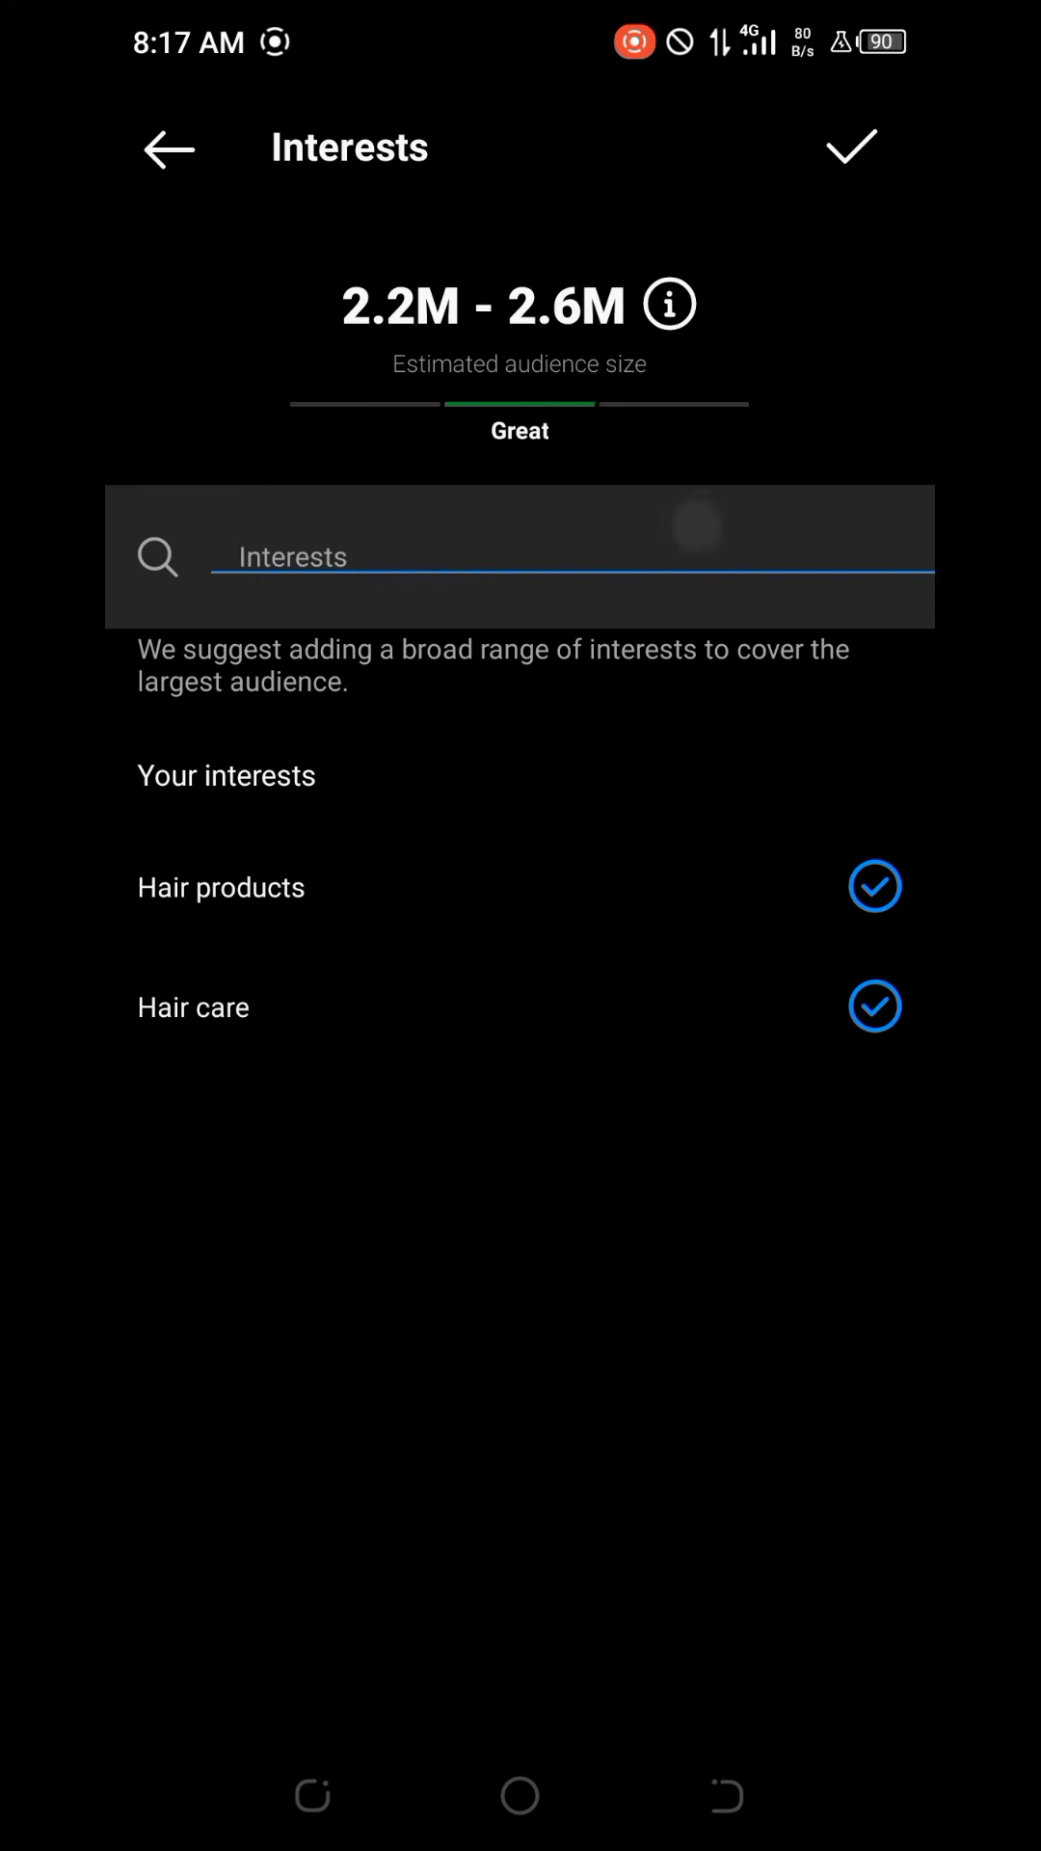
pyautogui.click(584, 563)
pyautogui.write('Hairstyle')
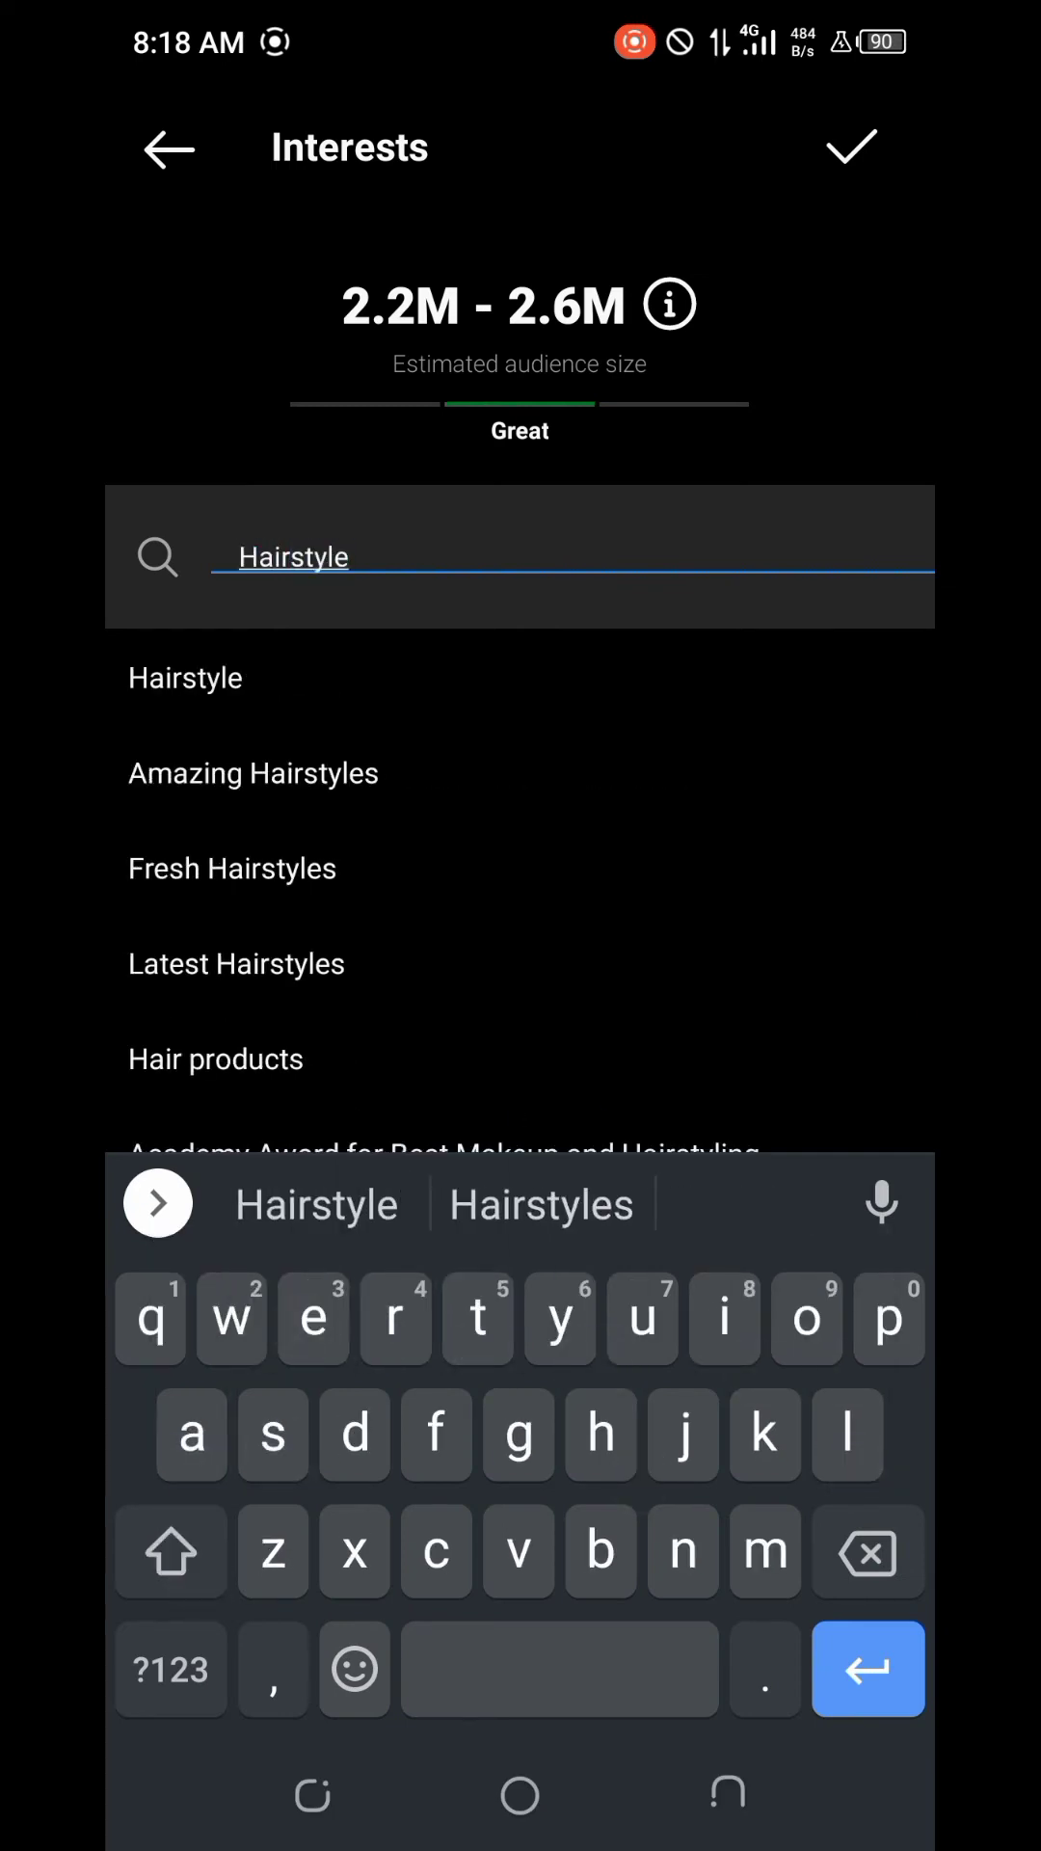
pyautogui.click(480, 678)
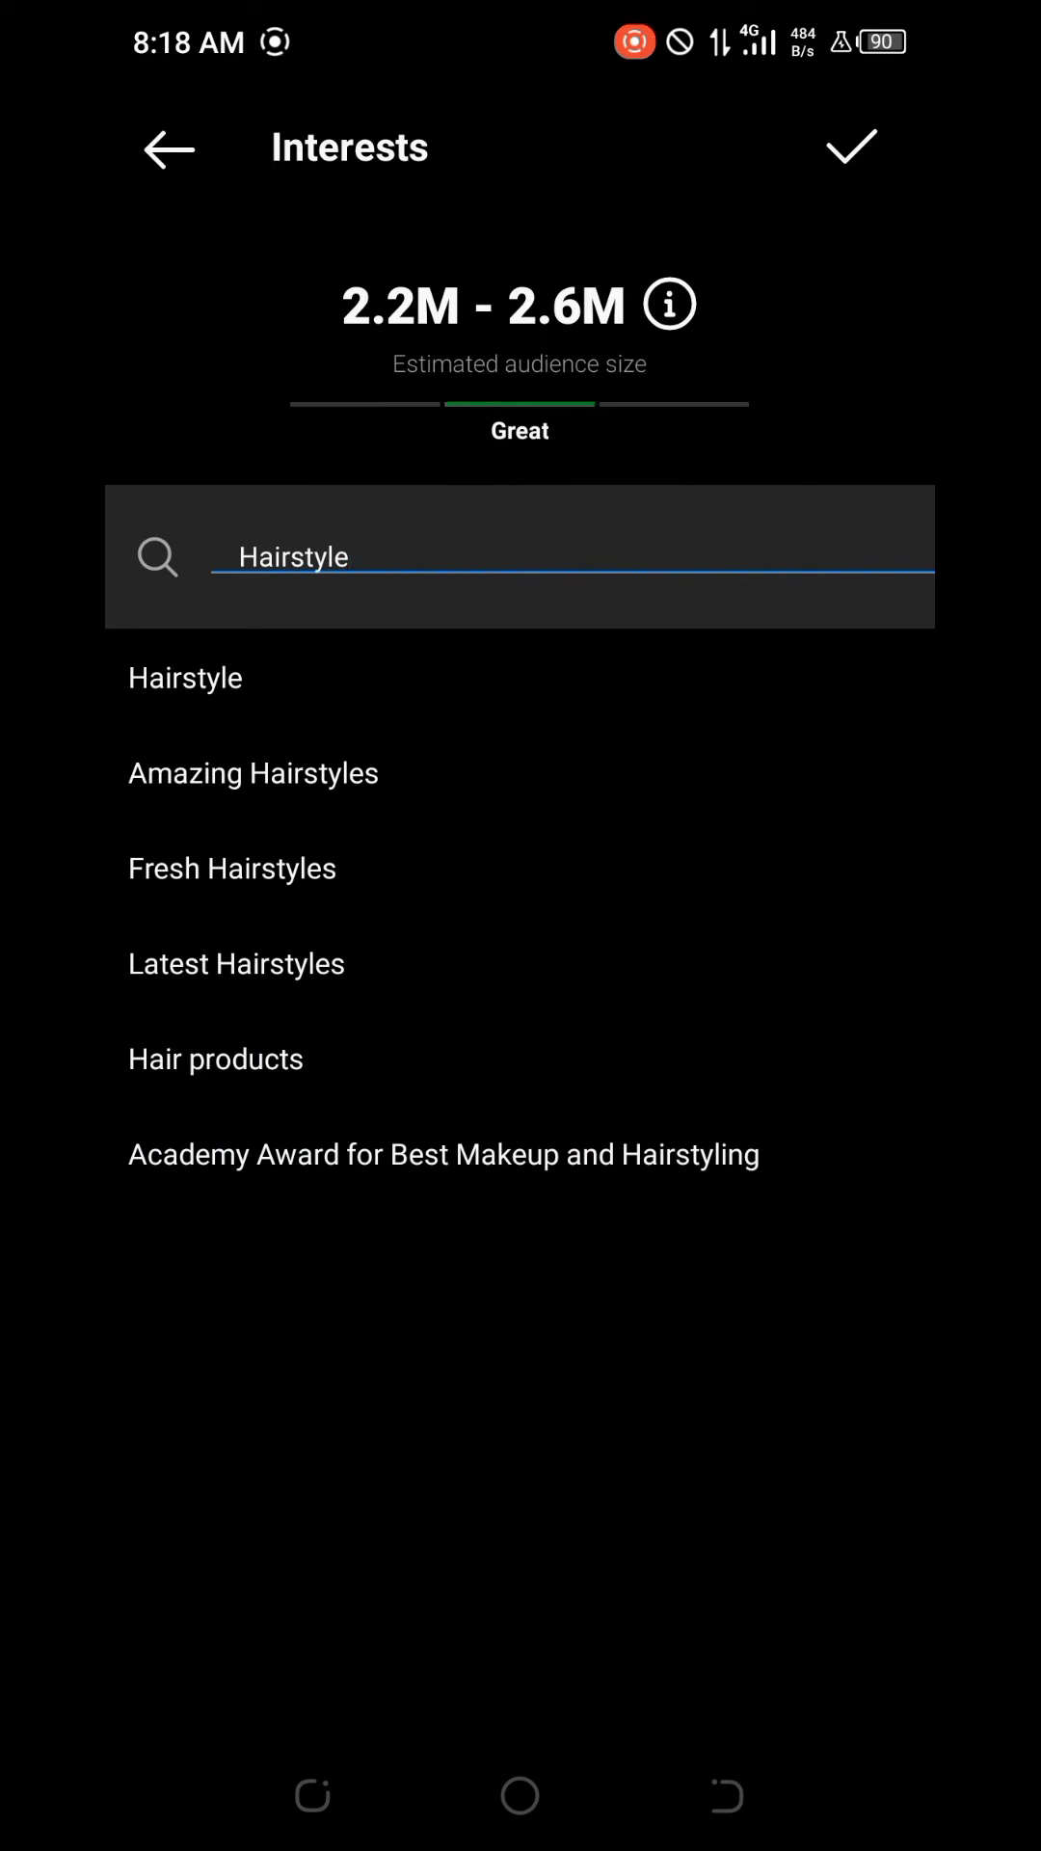
pyautogui.click(208, 673)
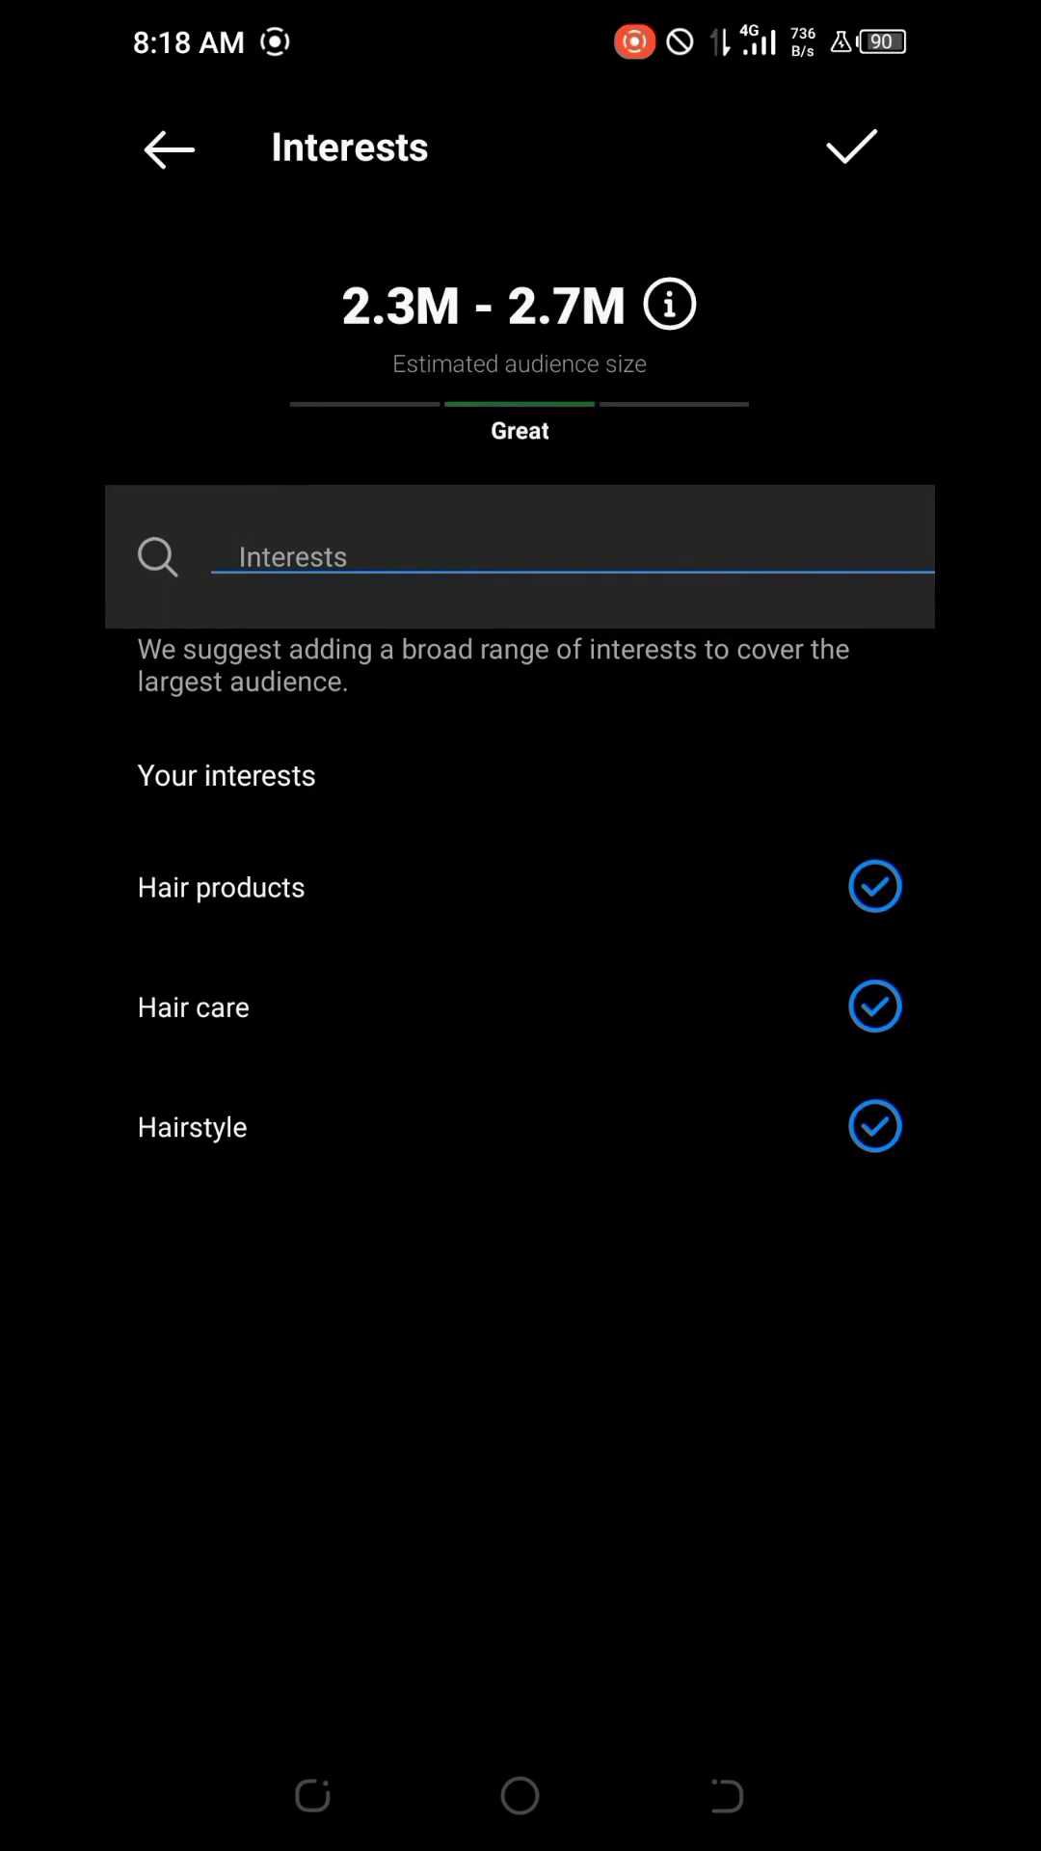
pyautogui.click(852, 148)
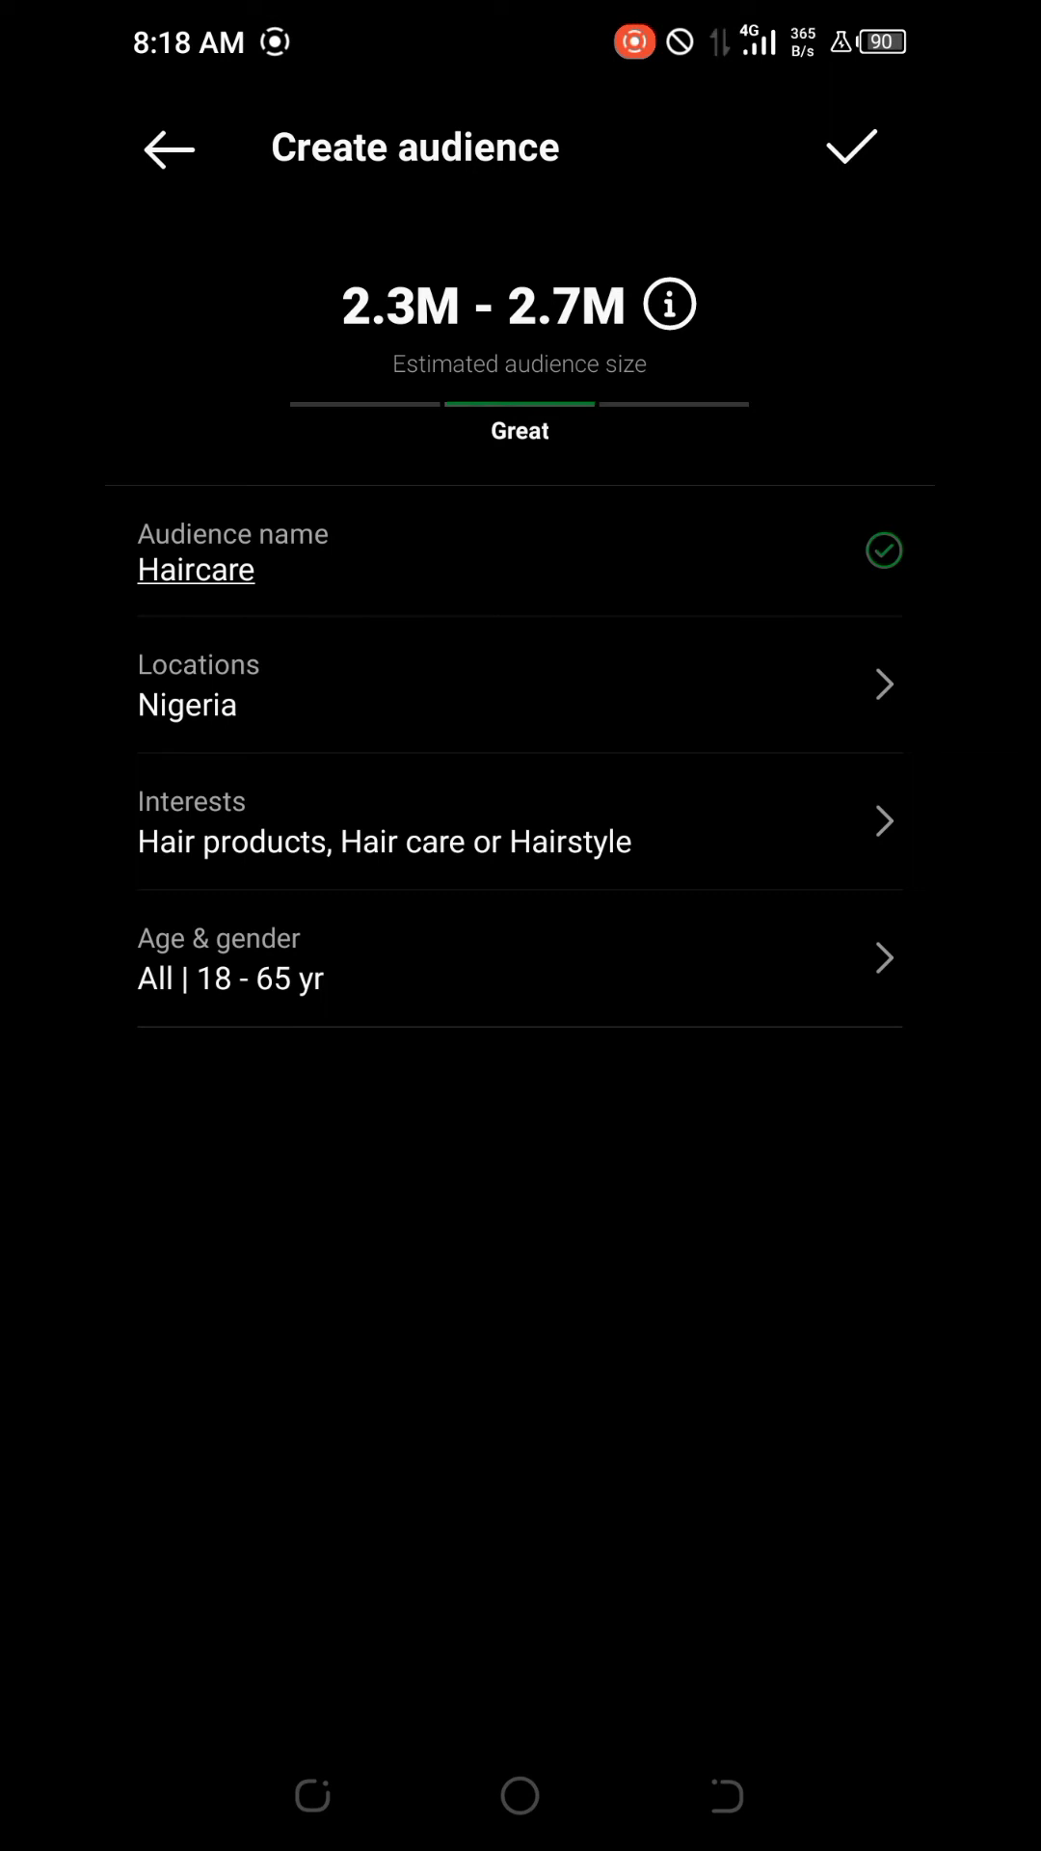
pyautogui.click(617, 966)
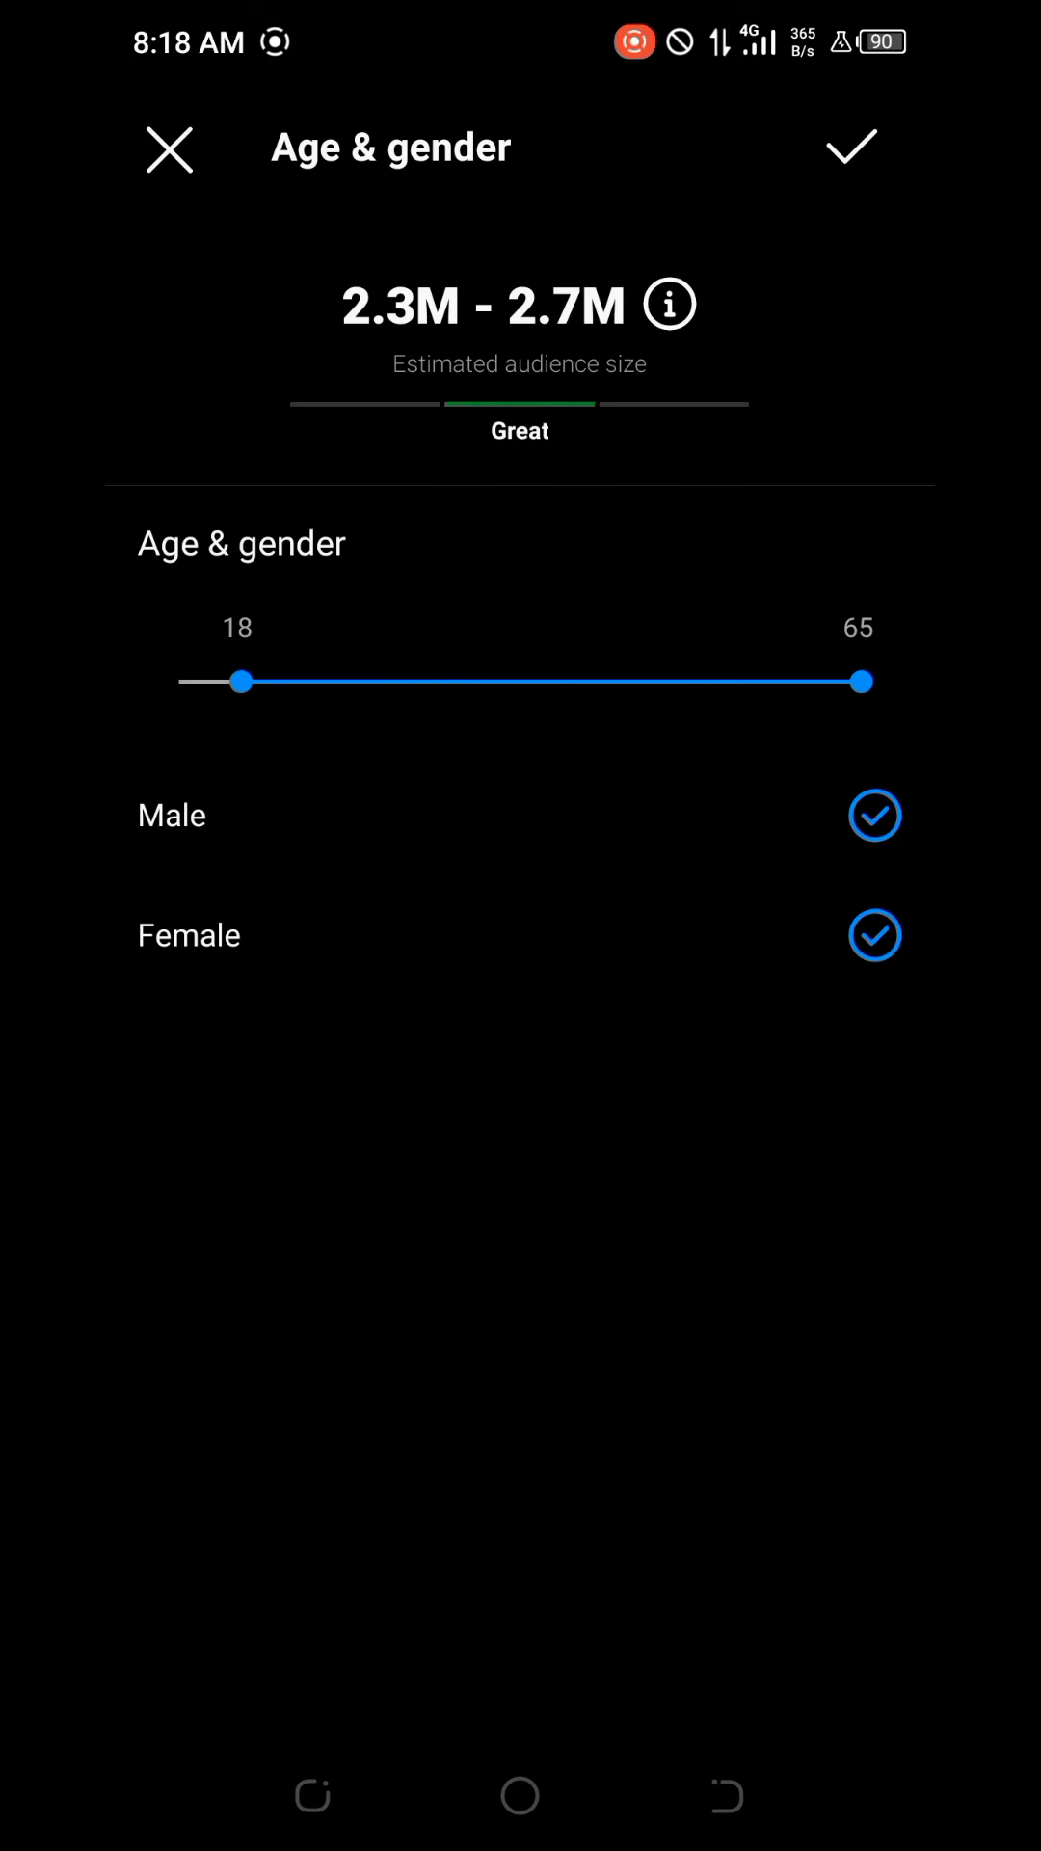
pyautogui.moveTo(849, 697)
pyautogui.mouseDown()
pyautogui.moveTo(685, 736)
pyautogui.moveTo(868, 742)
pyautogui.mouseUp()
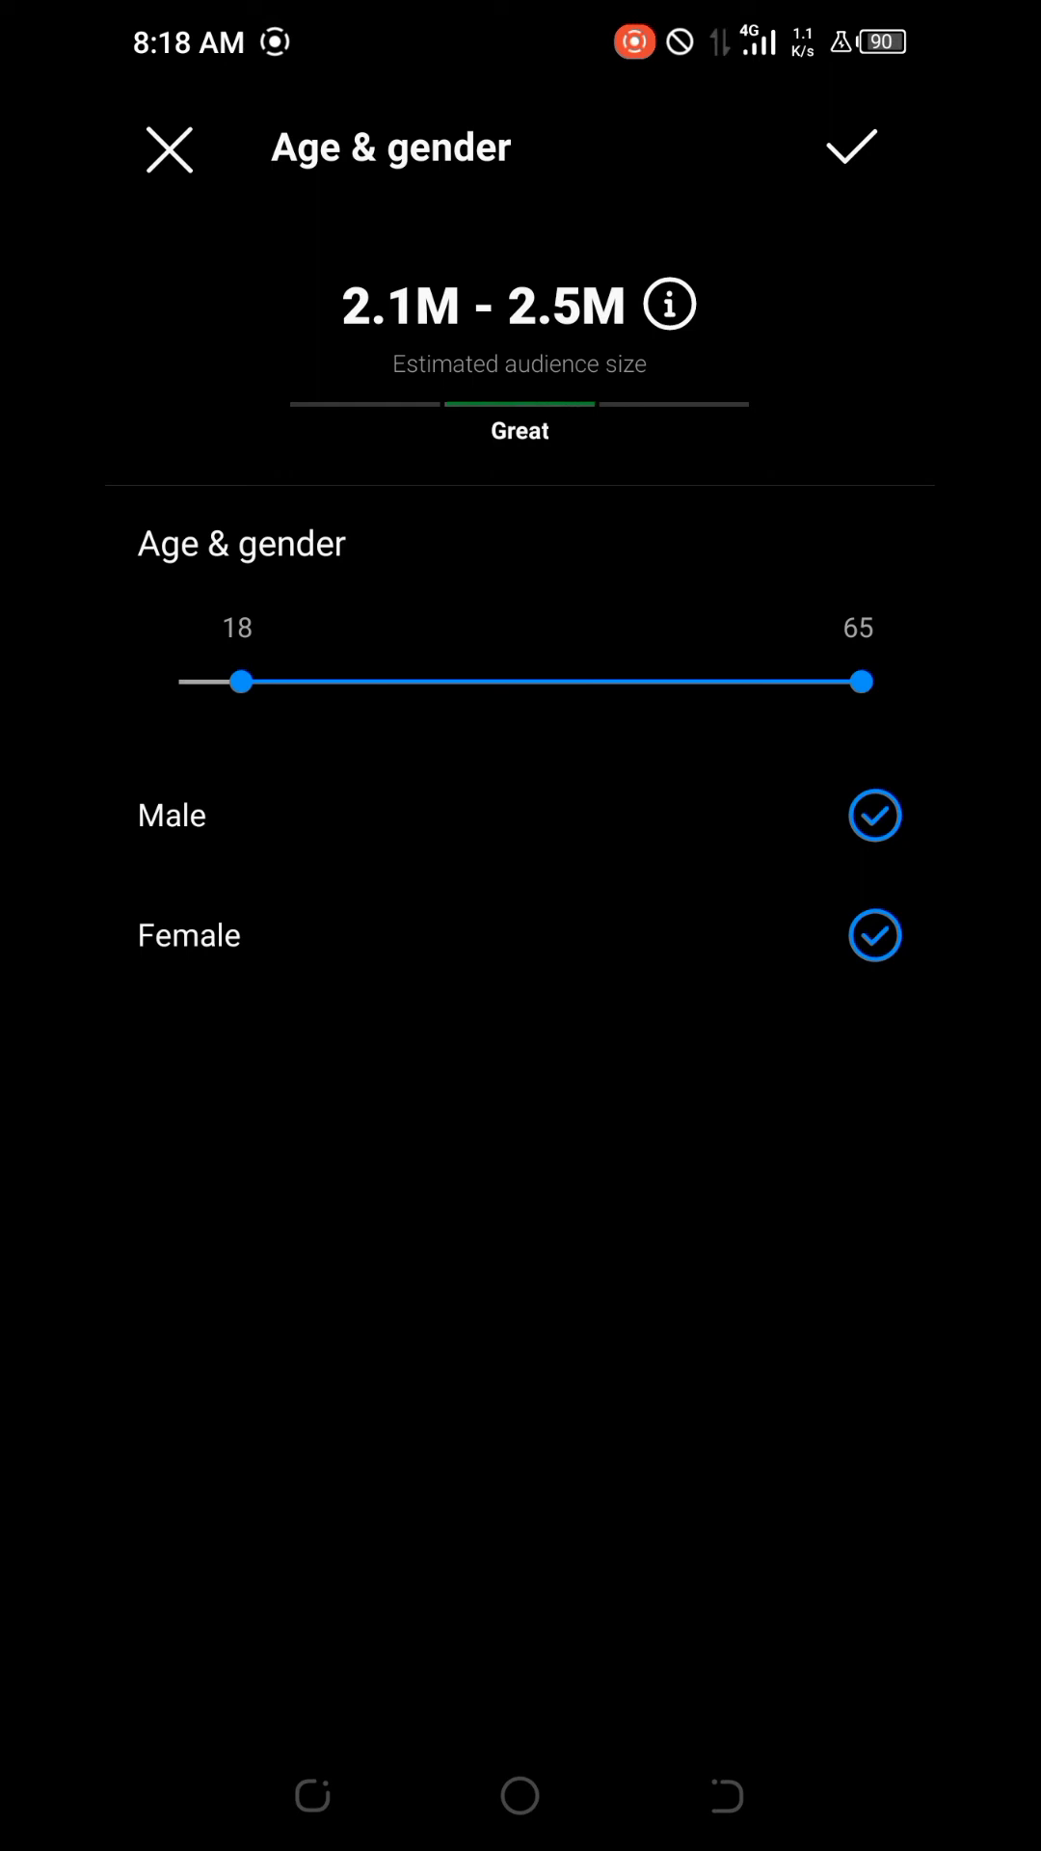
pyautogui.moveTo(863, 682)
pyautogui.mouseDown()
pyautogui.moveTo(586, 850)
pyautogui.moveTo(525, 847)
pyautogui.moveTo(876, 879)
pyautogui.mouseUp()
pyautogui.click(852, 148)
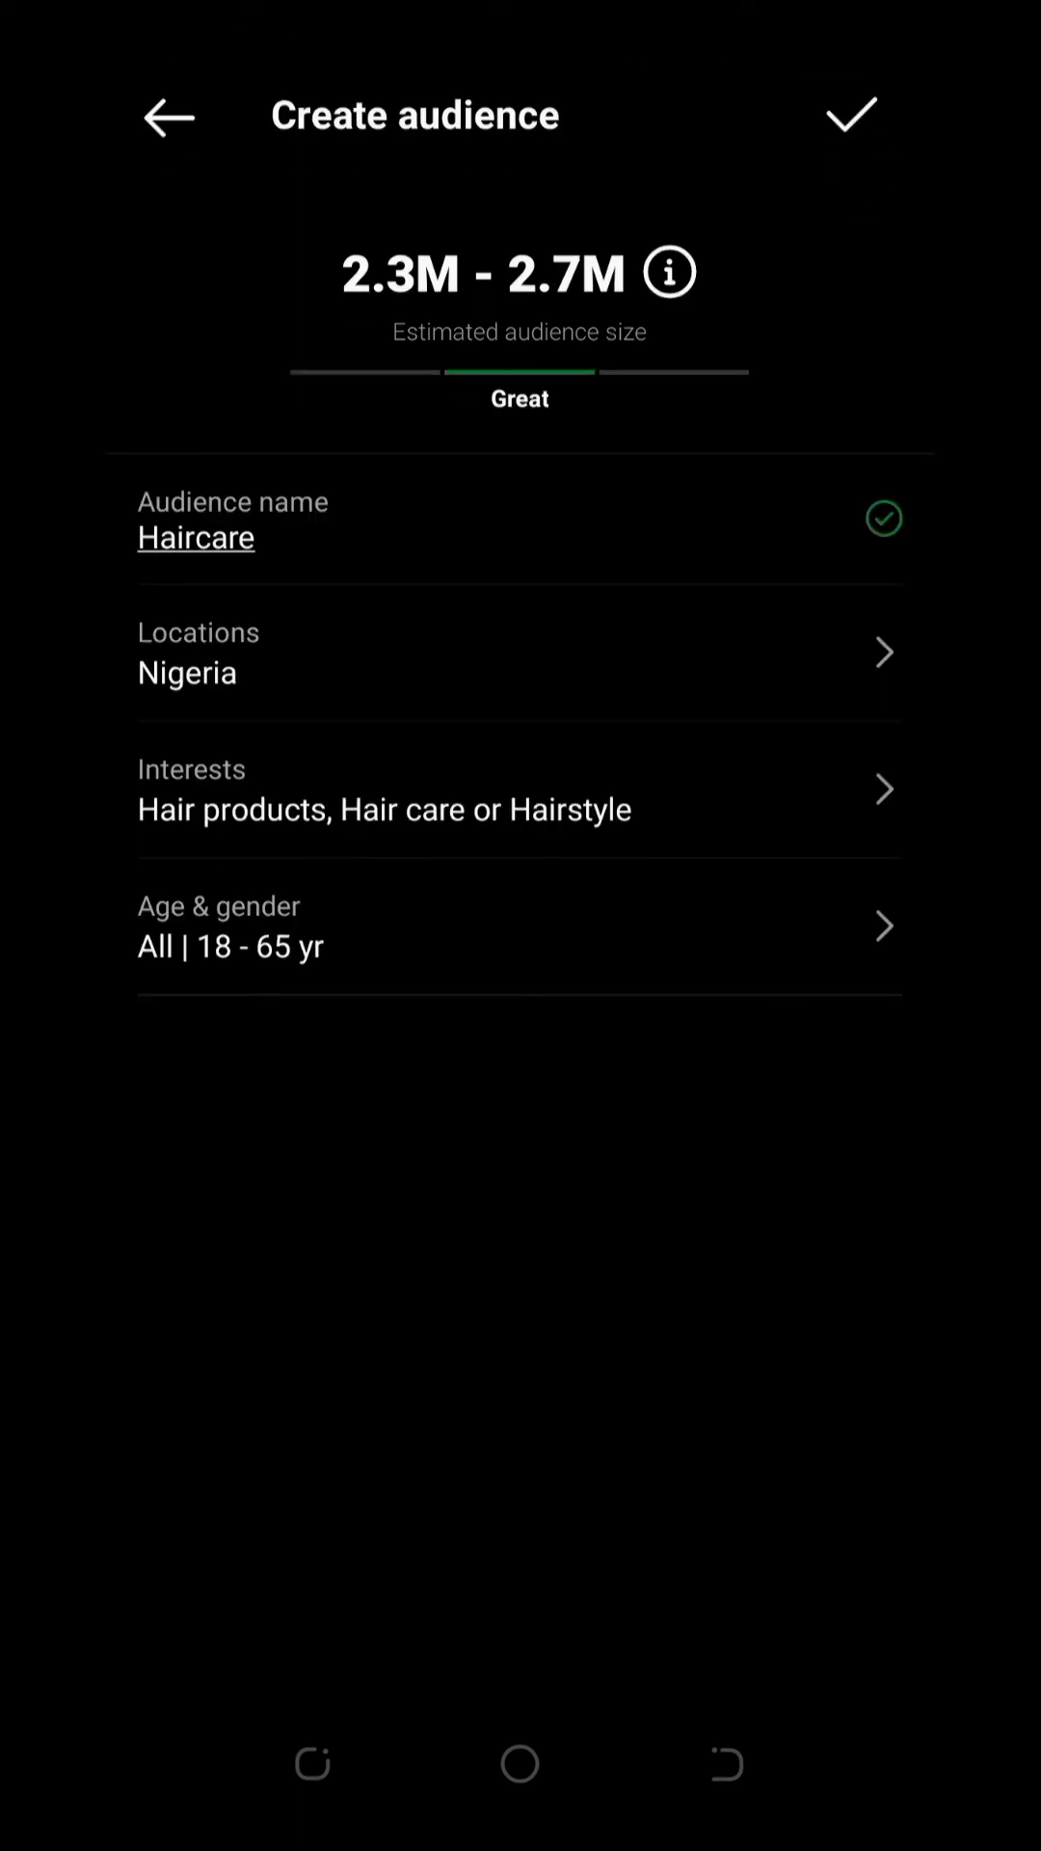
# - Save the Haircare audience as the boost's selected target
pyautogui.click(851, 116)
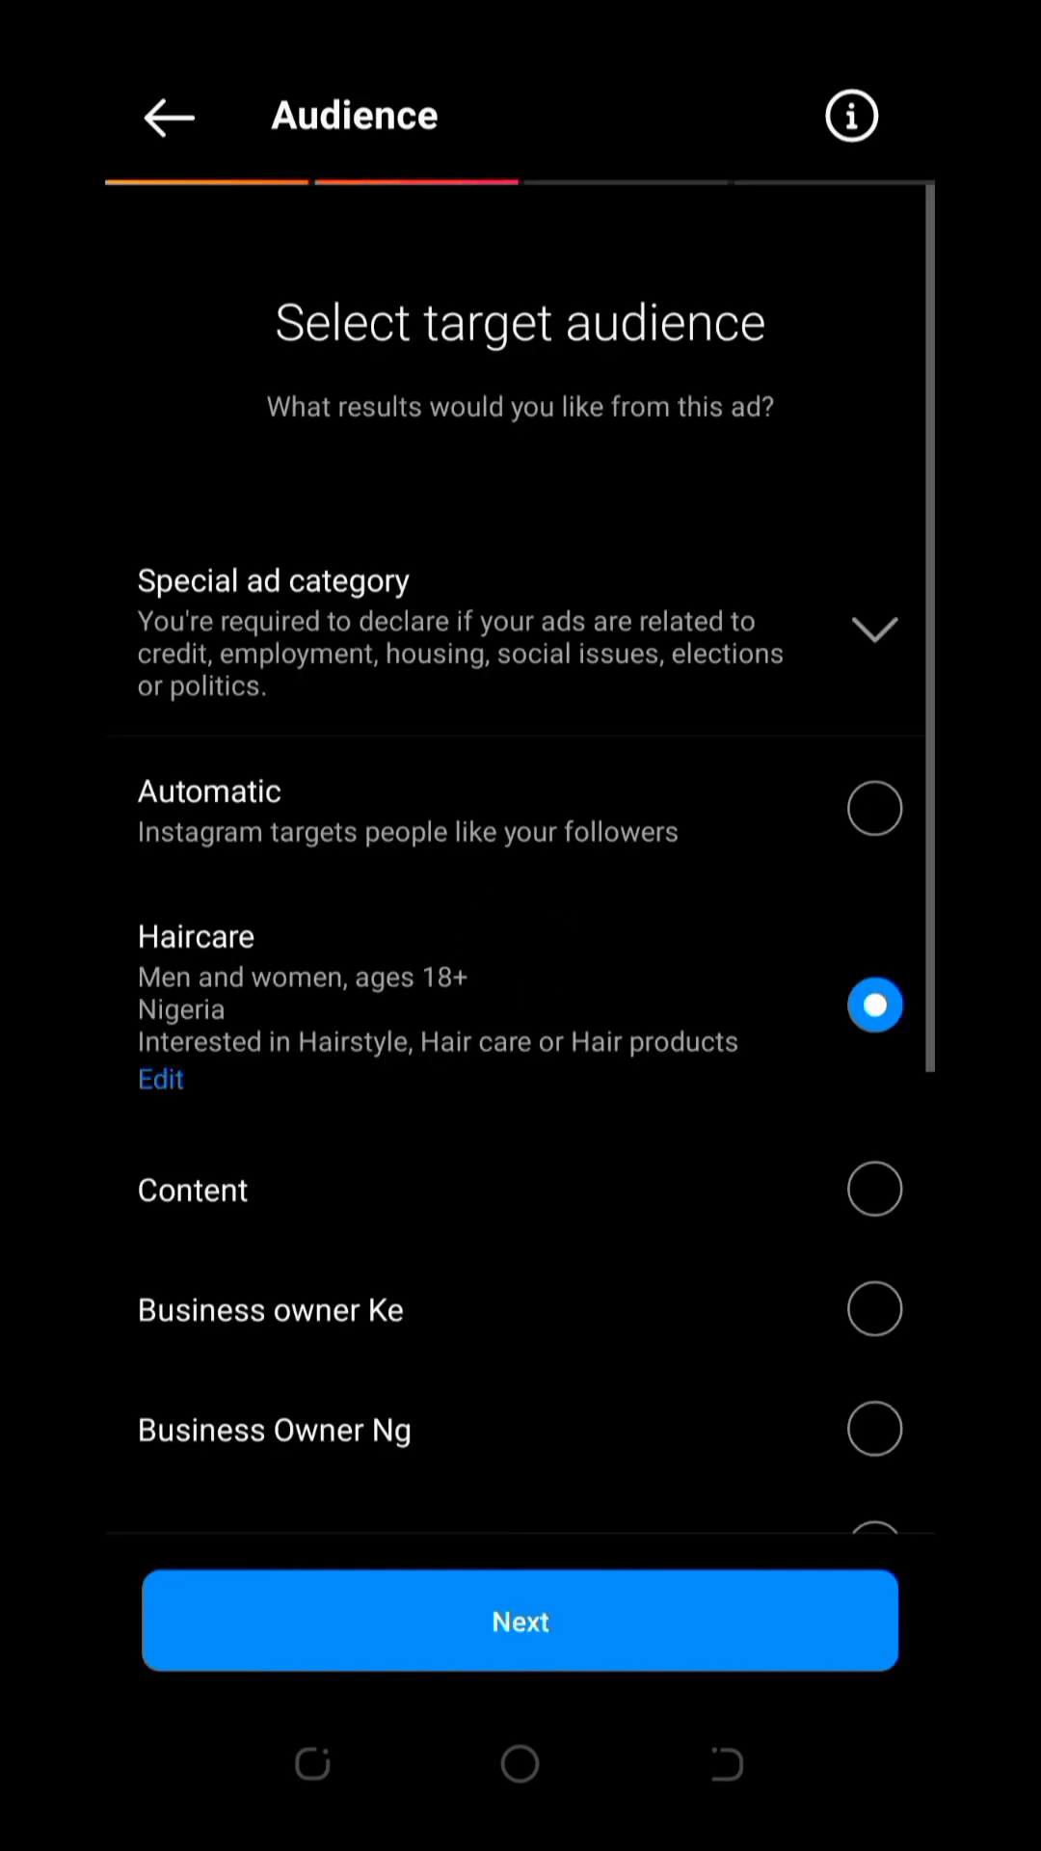
pyautogui.scroll(-5, 594, 956)
pyautogui.scroll(2, 552, 1327)
pyautogui.scroll(1, 553, 1327)
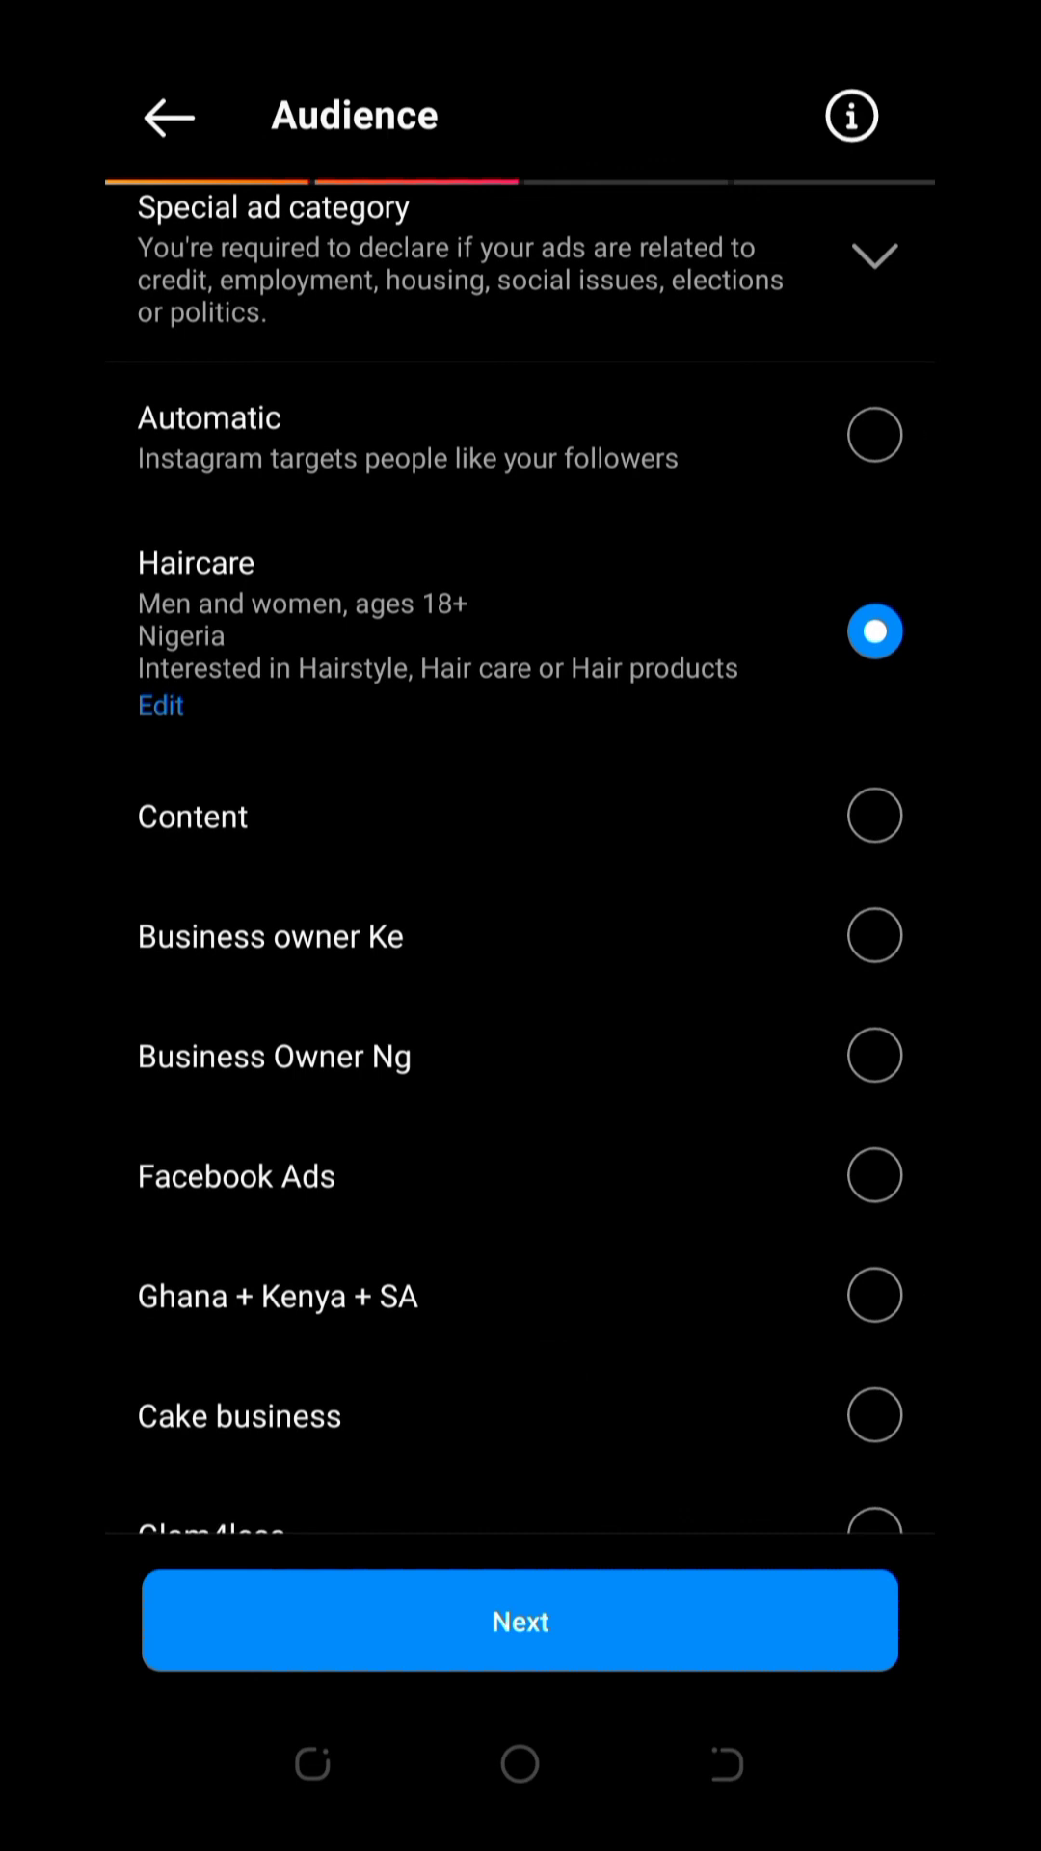
pyautogui.scroll(-4, 529, 927)
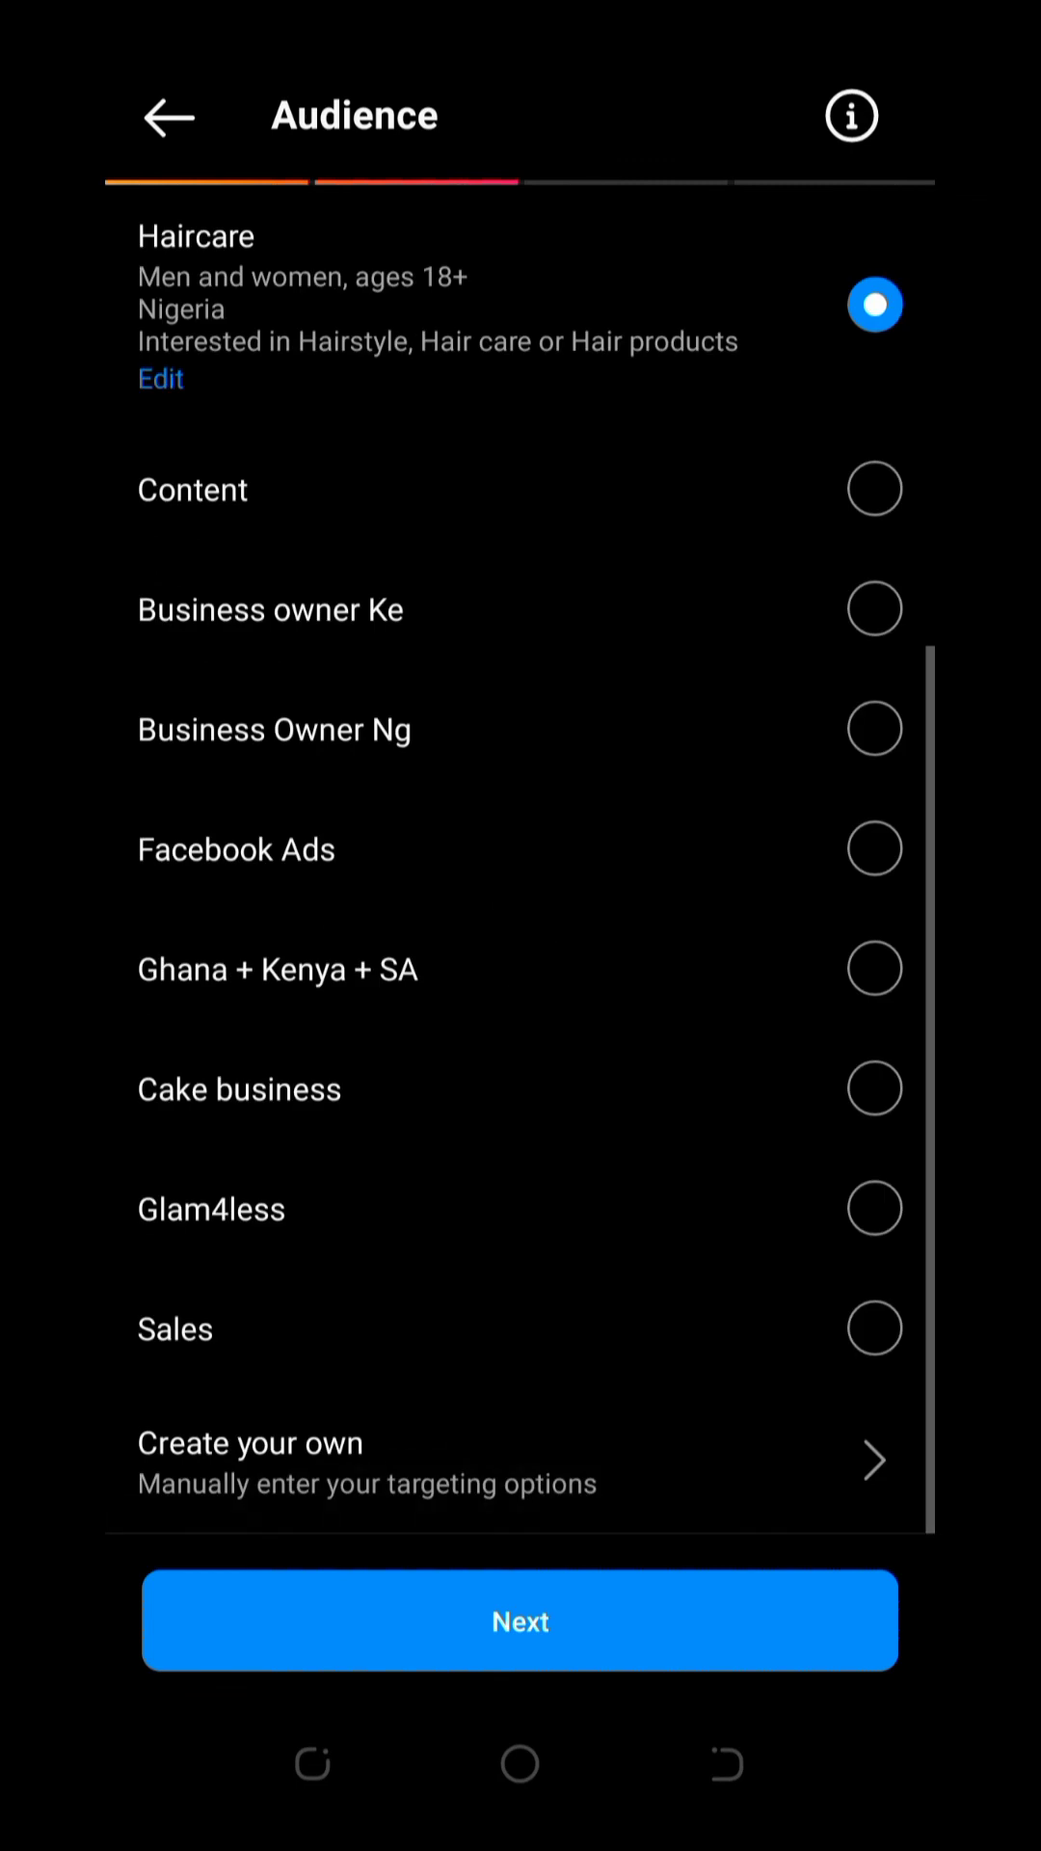
pyautogui.scroll(8, 558, 778)
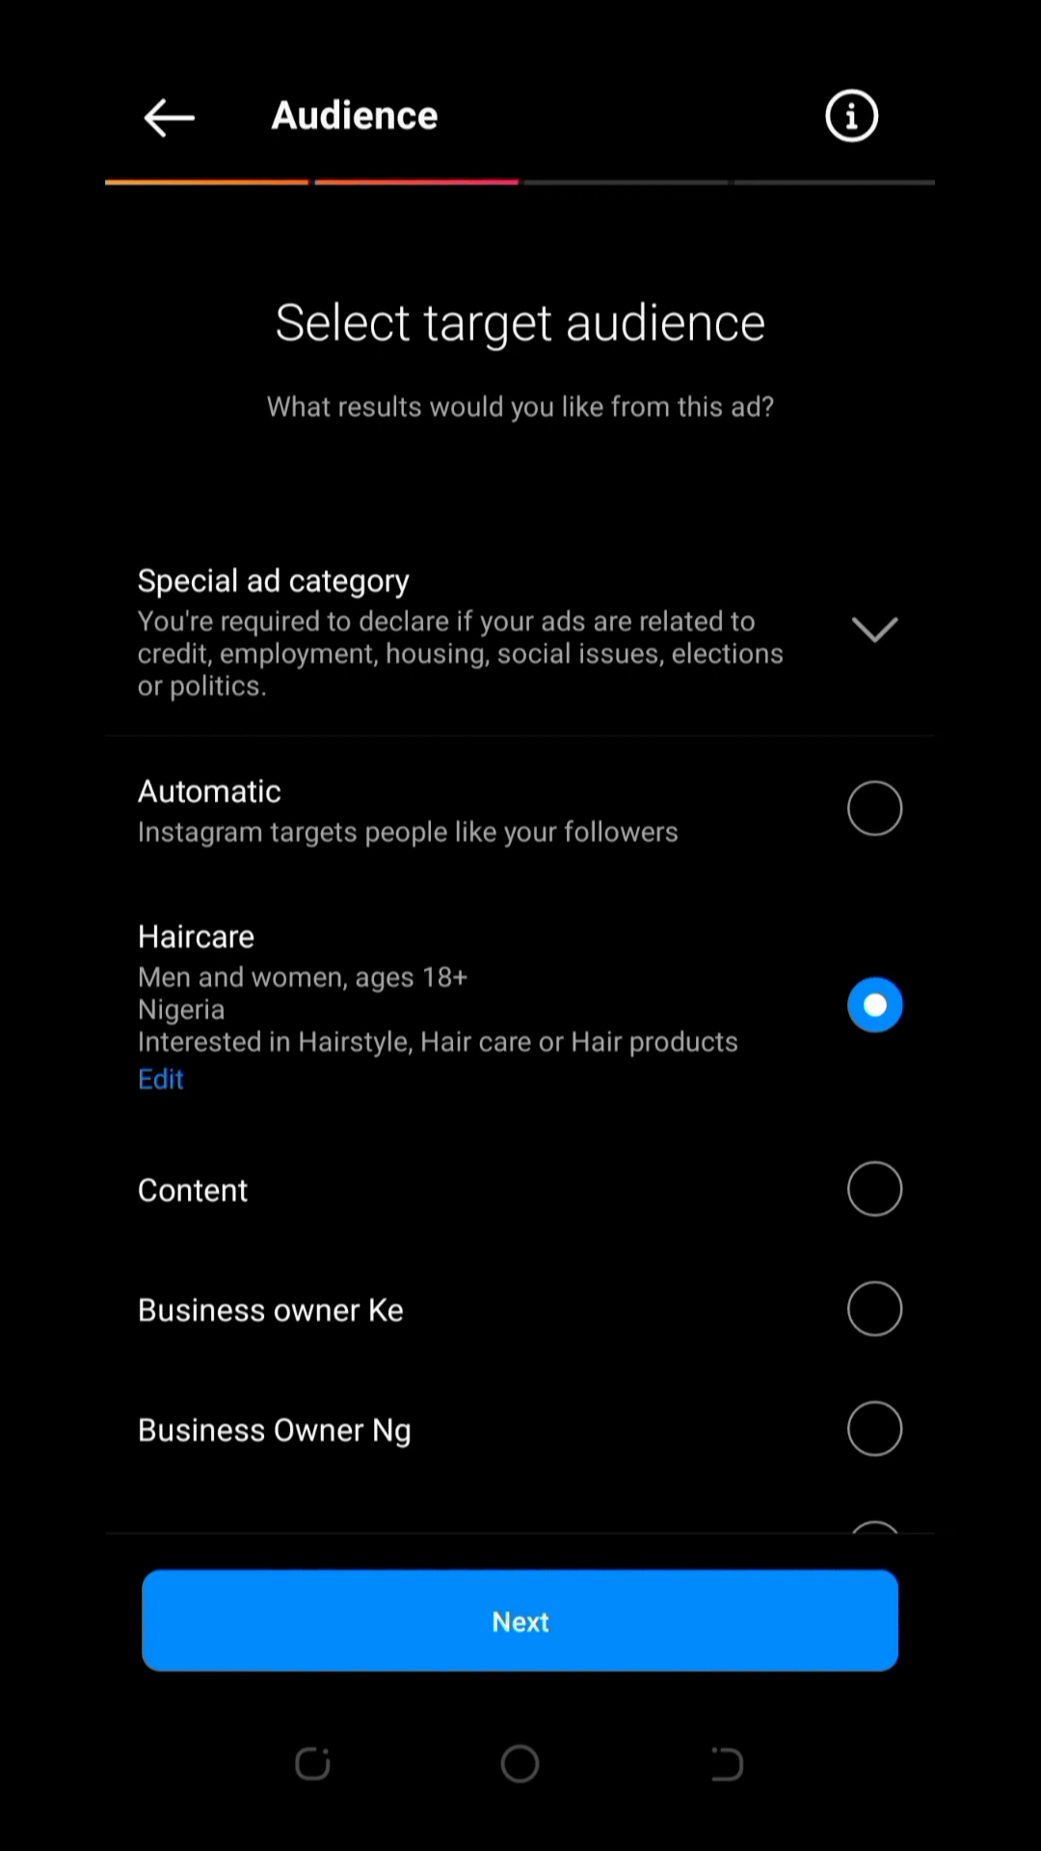
# - Accept the NGN13,878 six-day budget and advance to the ad review
pyautogui.click(573, 1606)
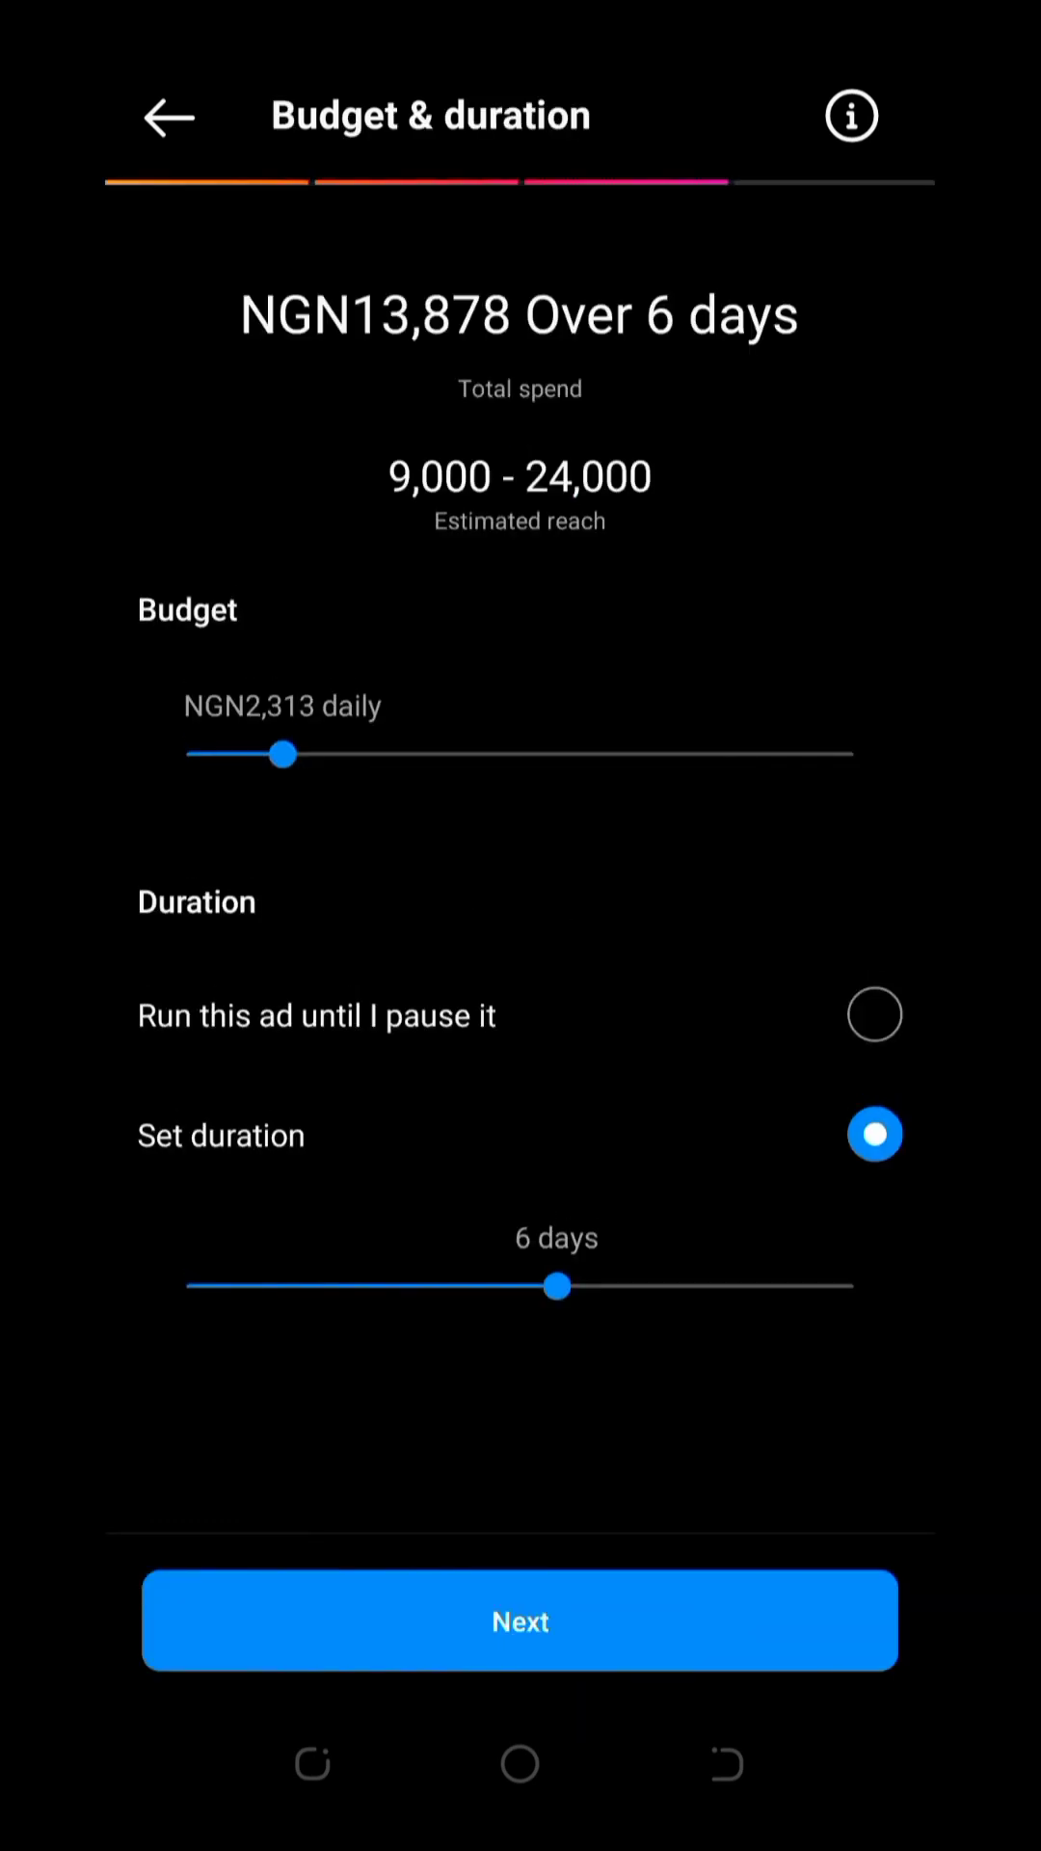
pyautogui.click(674, 1620)
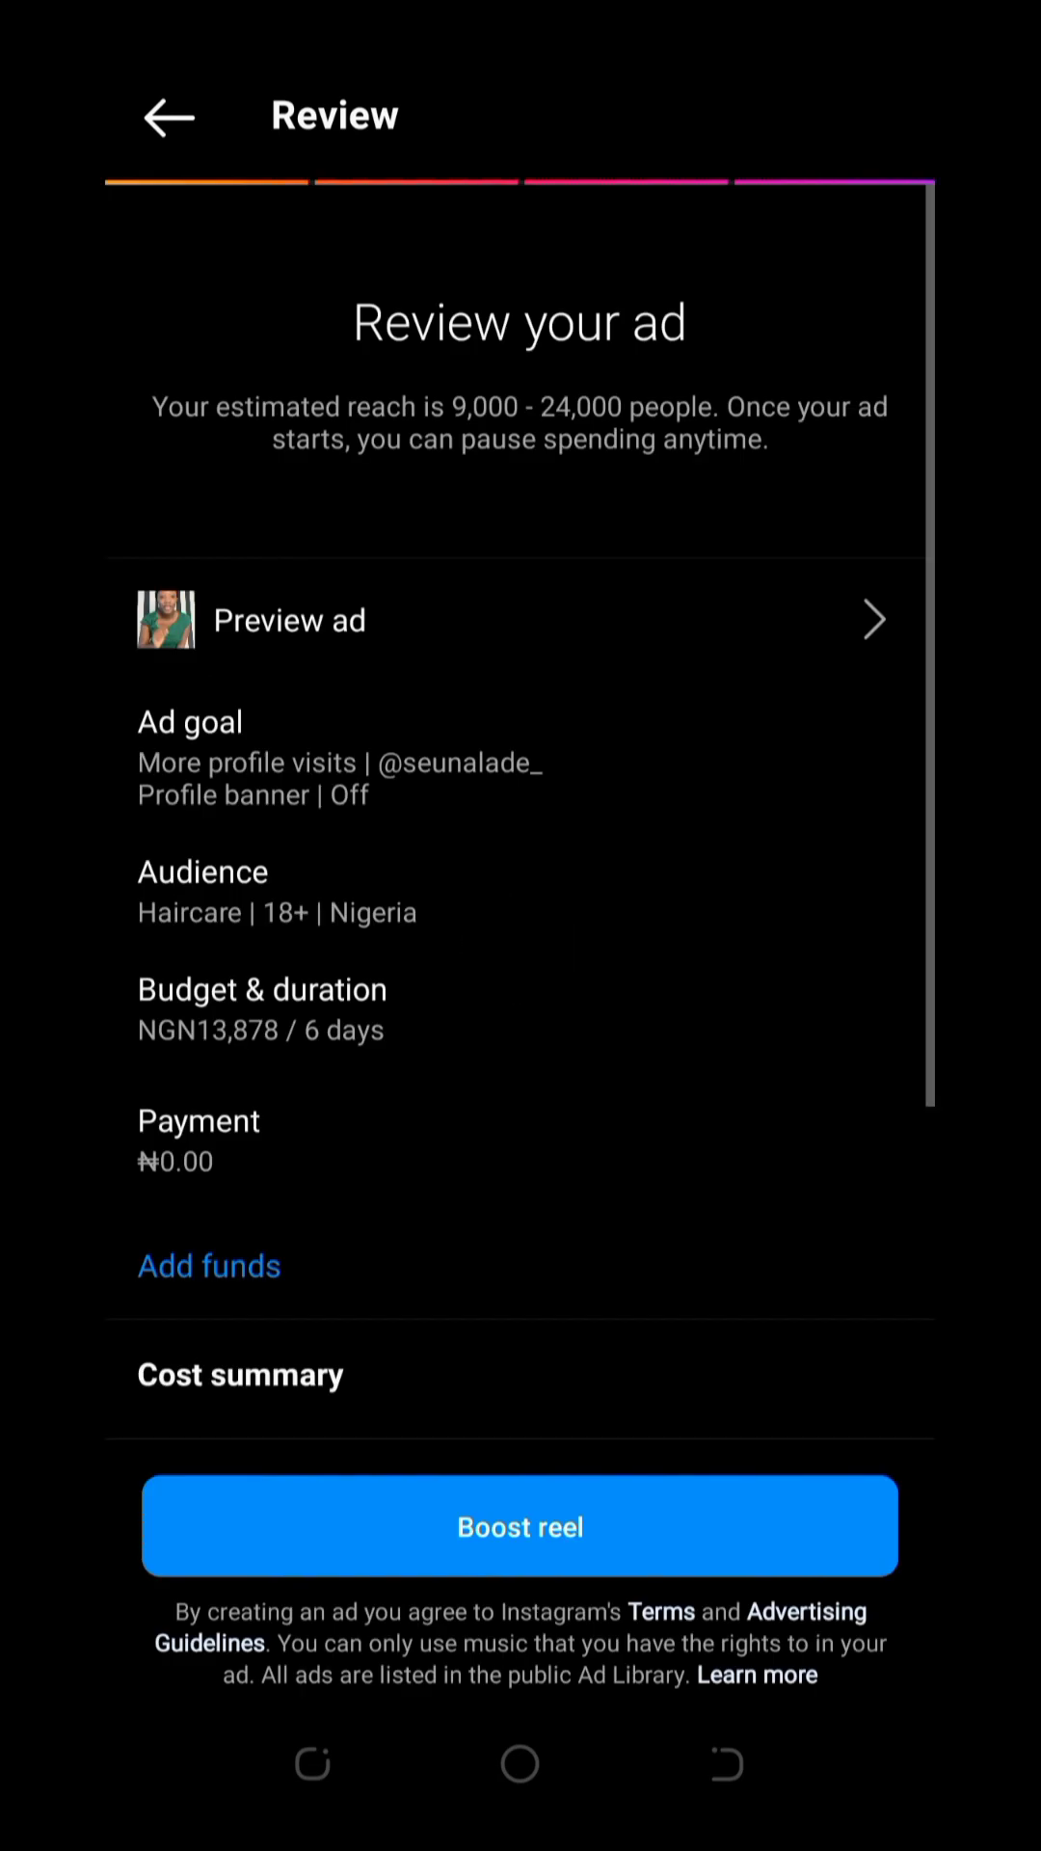